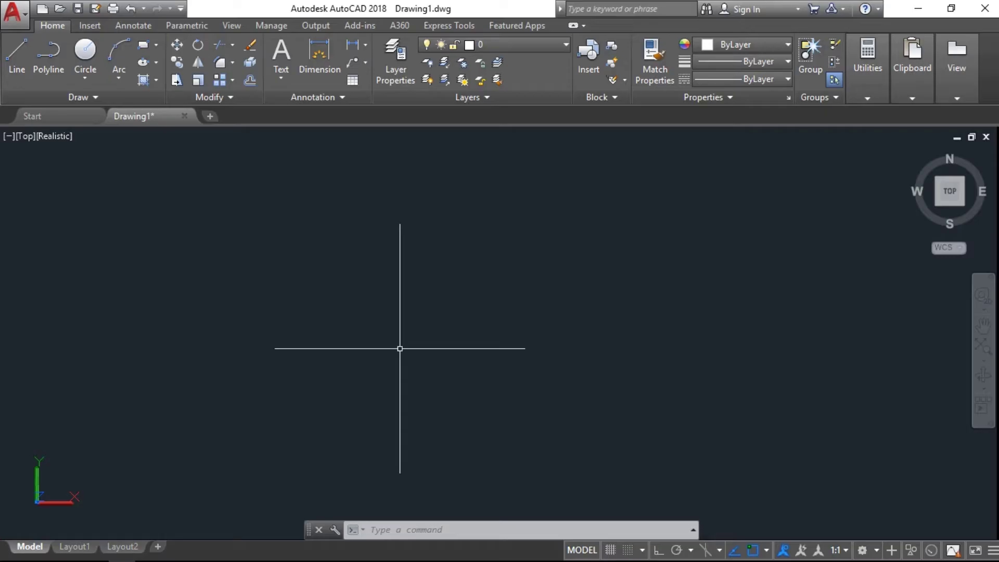
Step: Cancel any active command with Esc before drawing in the blank top view
key("Escape")
key("Escape")
key("Escape")
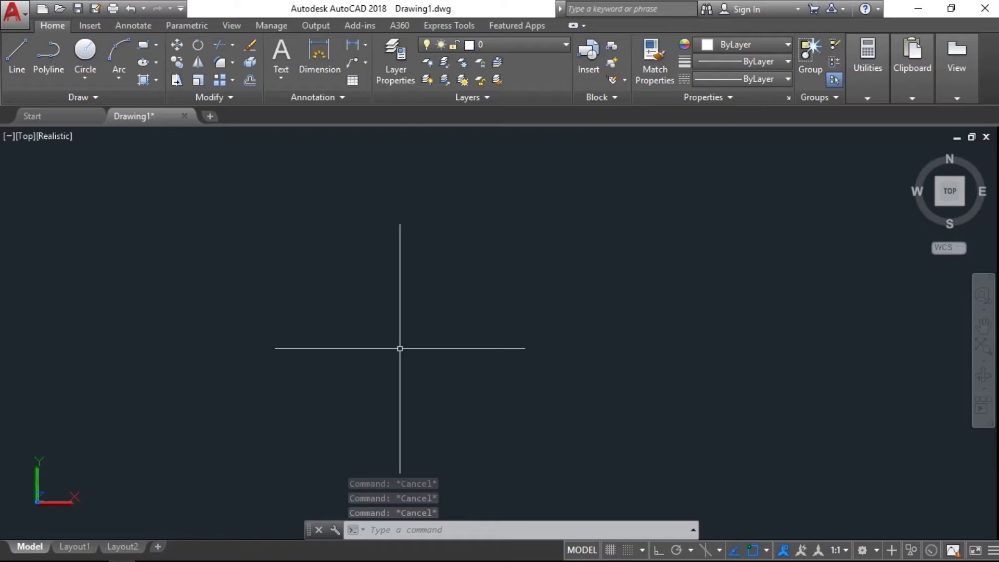
Step: Draw the first polyline: one rising straight segment followed by two wave-shaped arcs
left_click(46, 55)
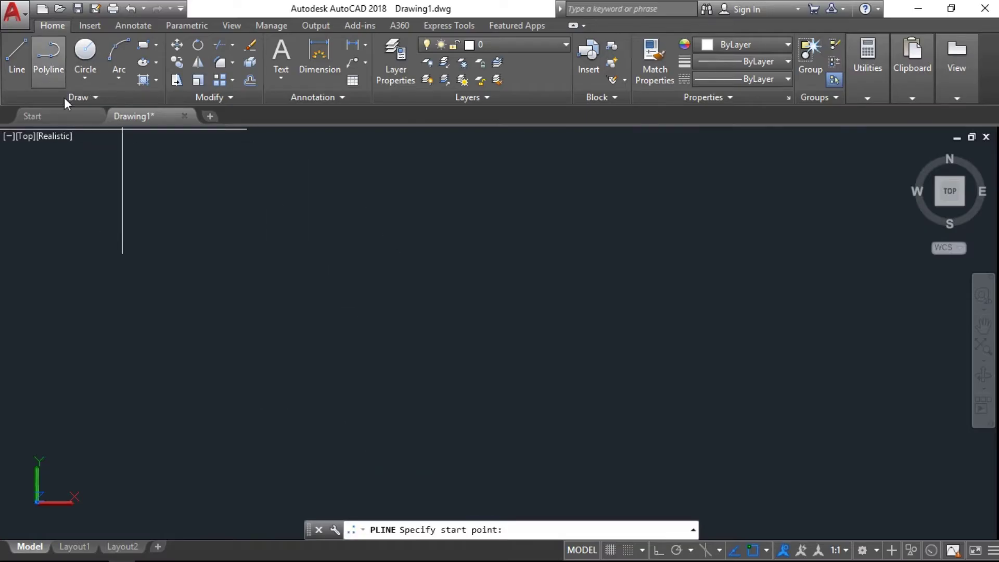
left_click(321, 281)
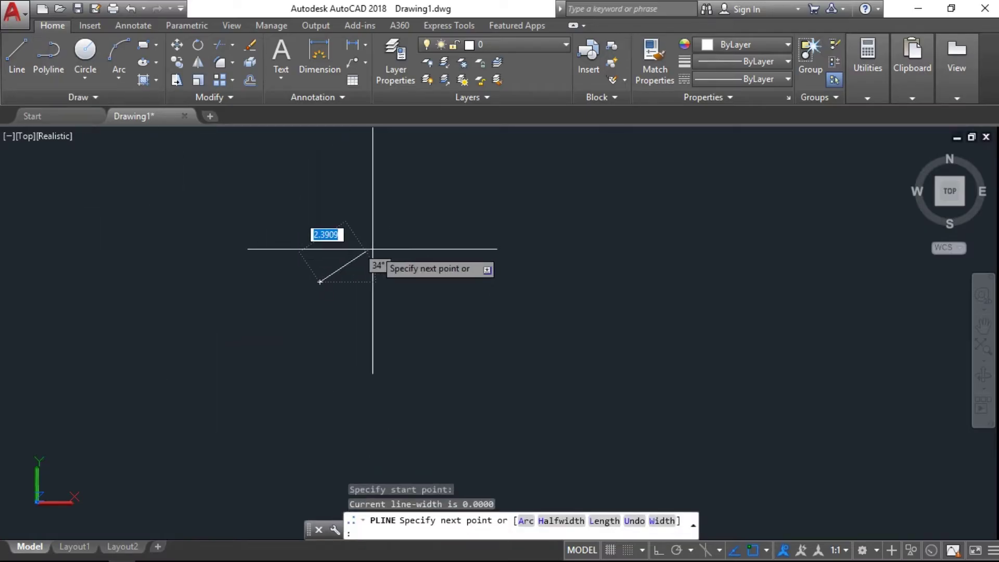
left_click(432, 225)
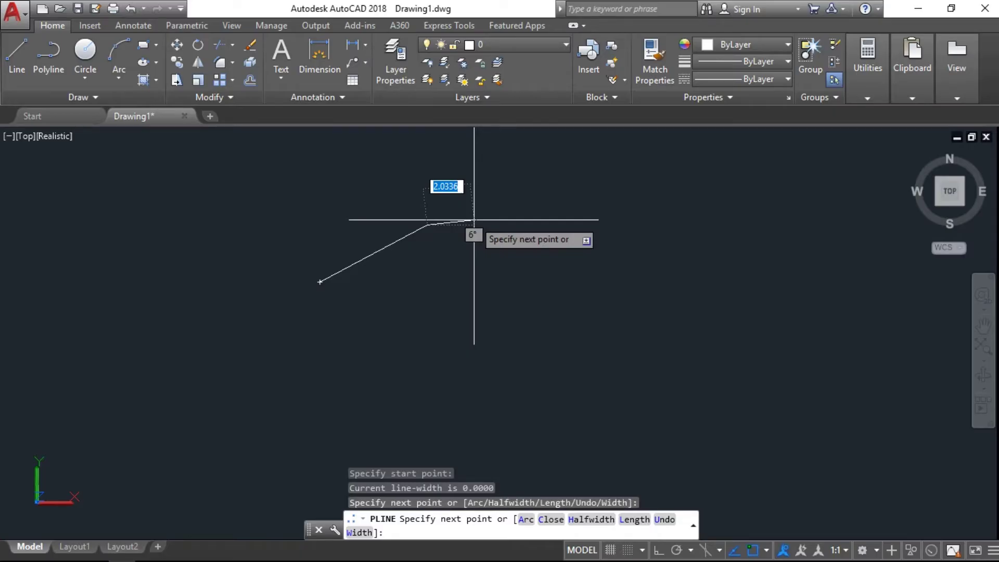
type("a")
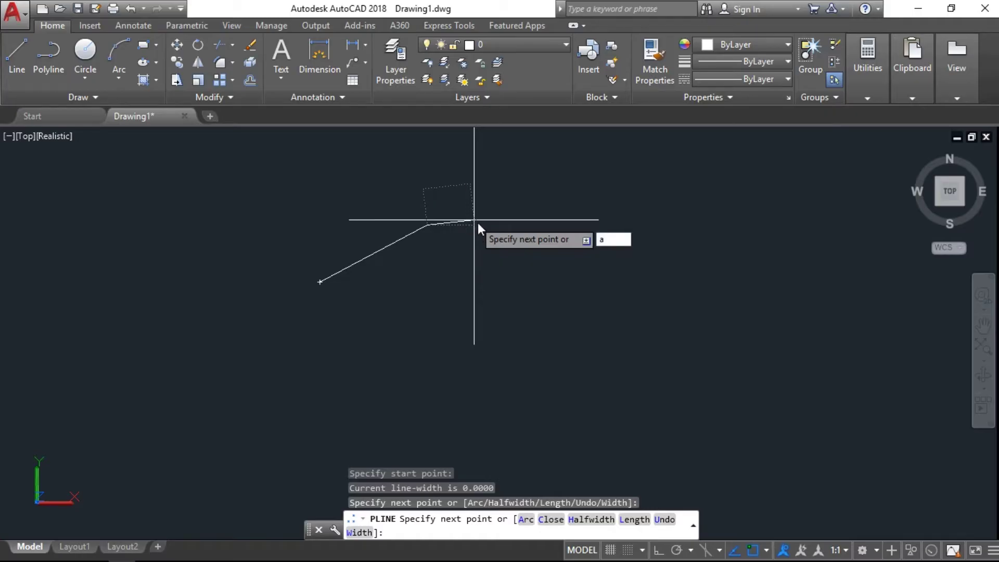
key("Return")
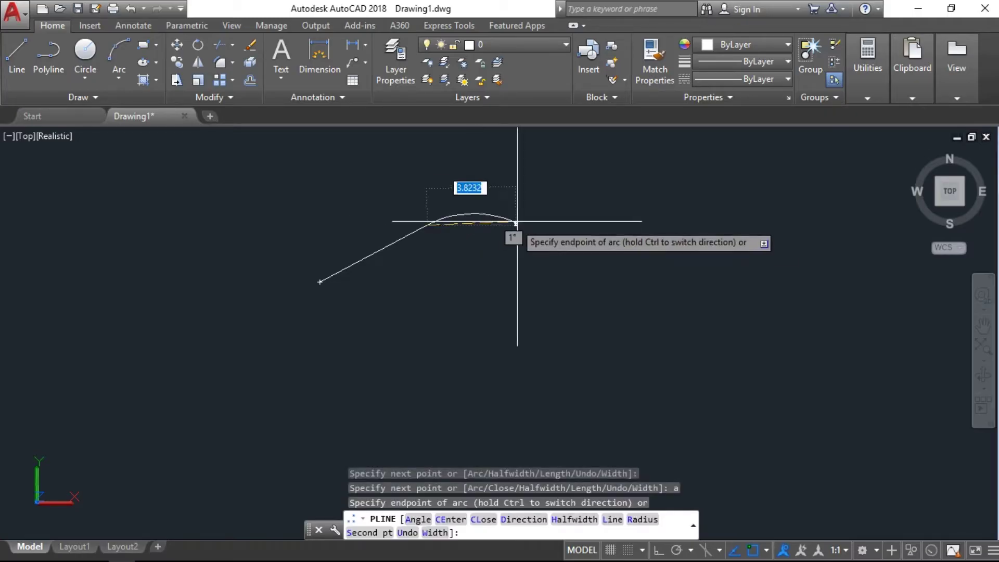
left_click(630, 246)
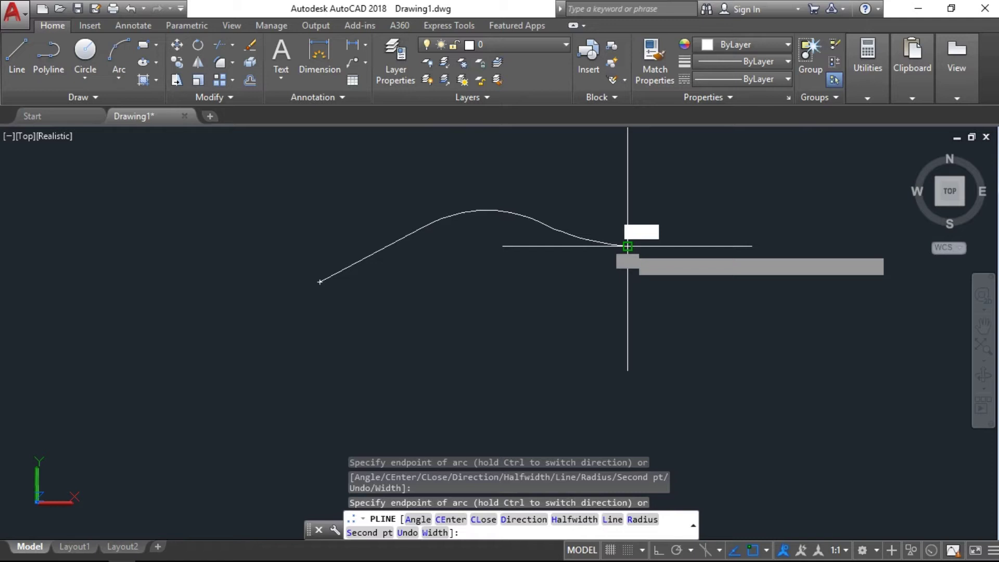
left_click(703, 224)
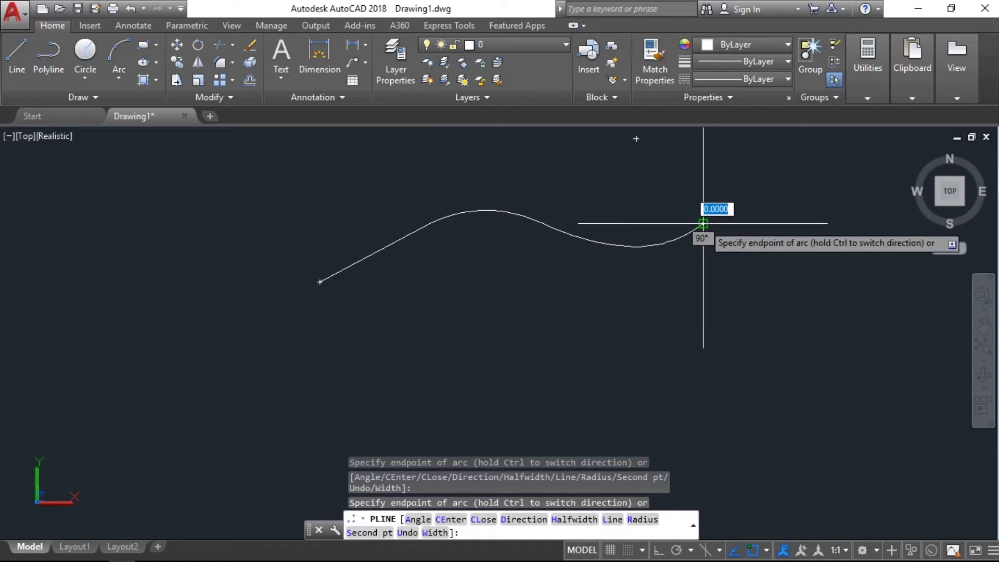
key("Return")
middle_click_drag(697, 356, 643, 335)
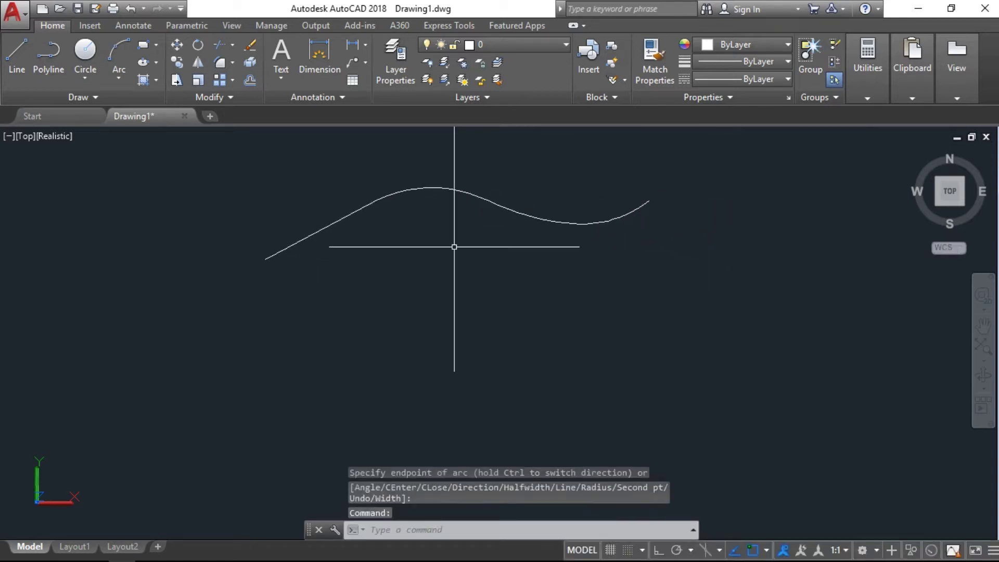
Step: Draw a second polyline below: two straight segments, then three arcs curling left
left_click(50, 60)
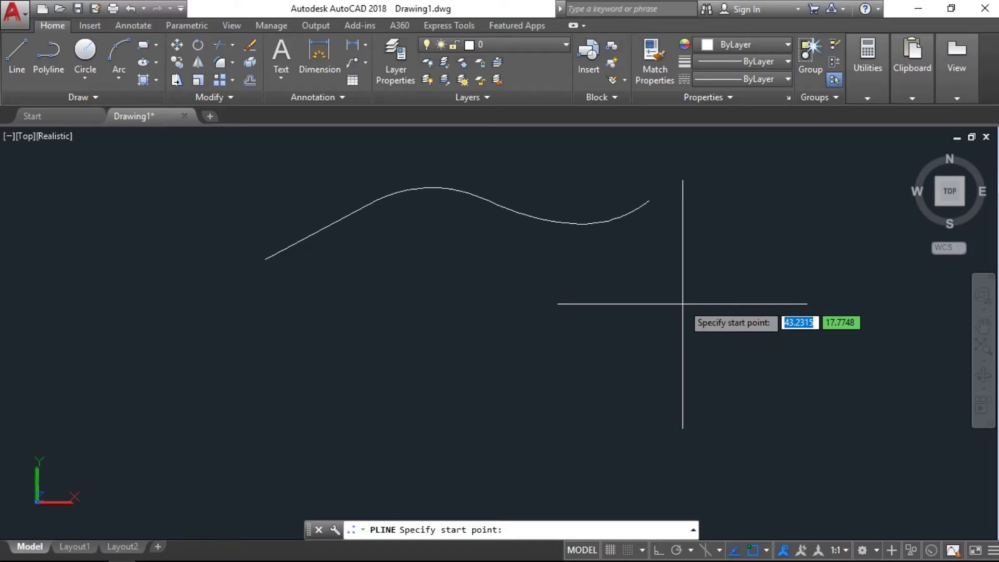
left_click(665, 304)
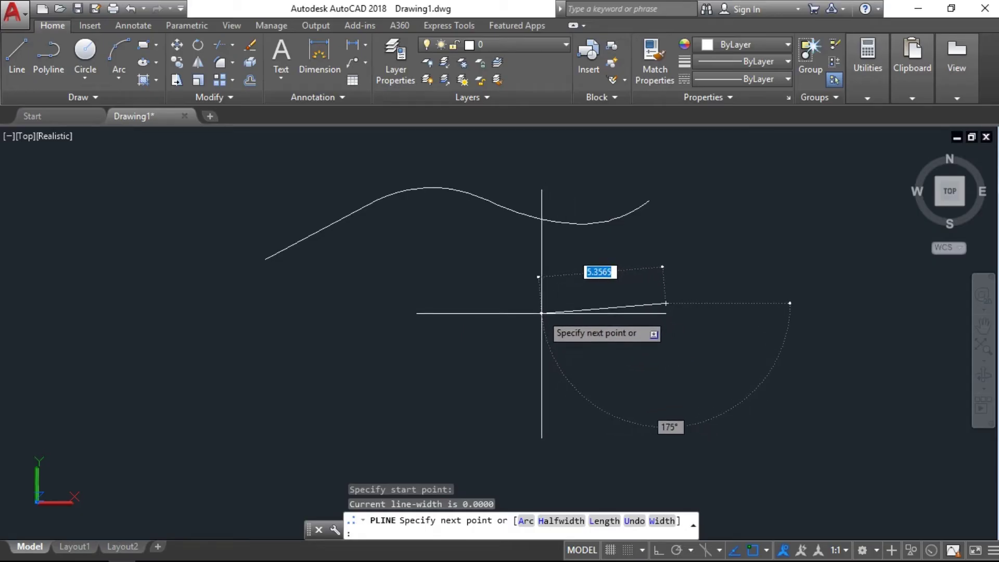
left_click(541, 312)
left_click(493, 346)
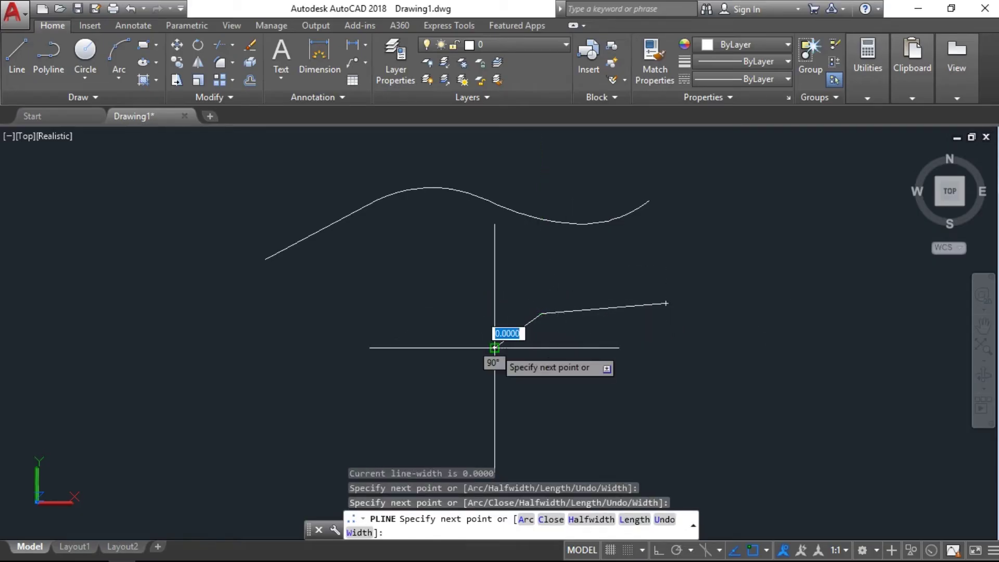
type("a")
key("Return")
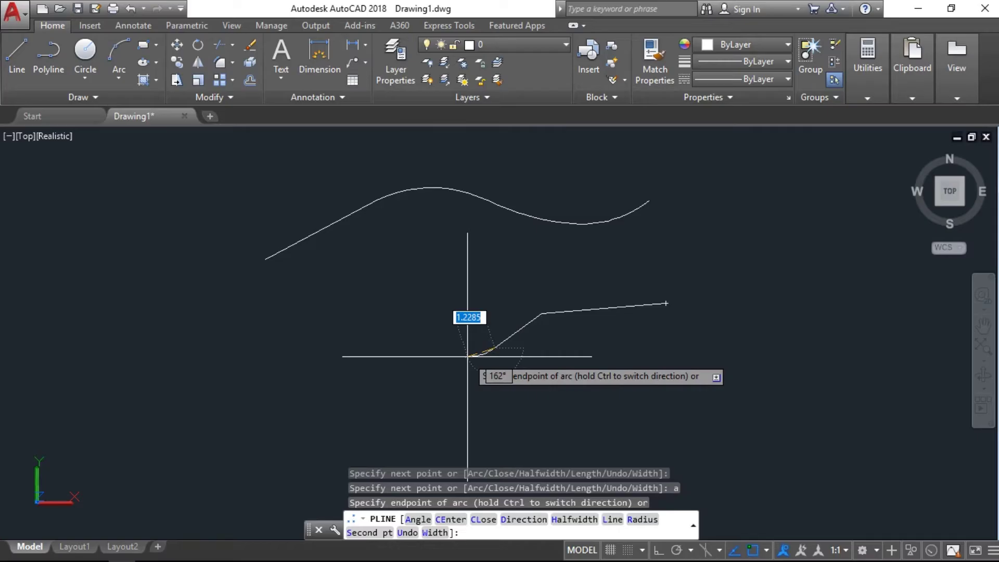
left_click(428, 347)
left_click(359, 325)
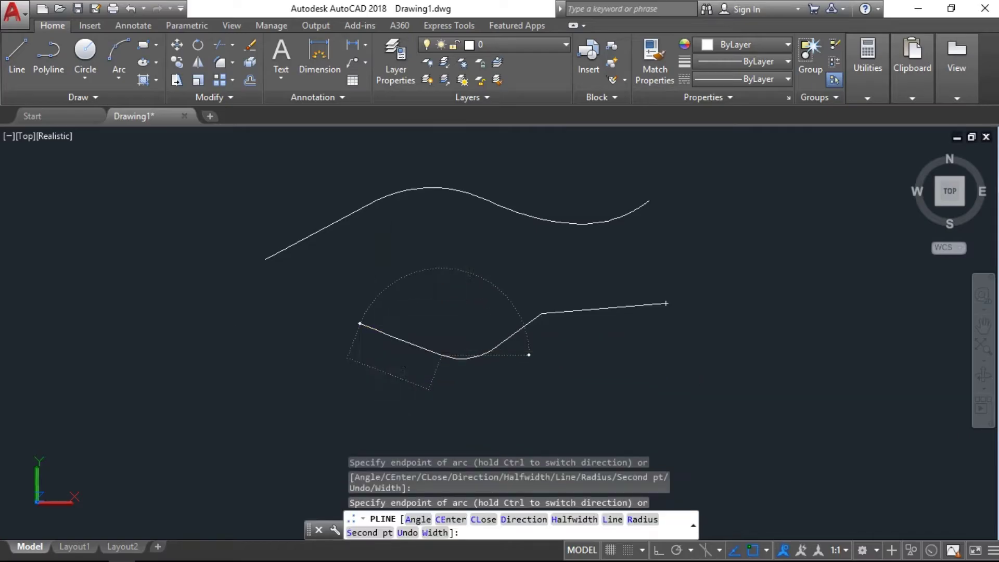
left_click(297, 348)
key("Return")
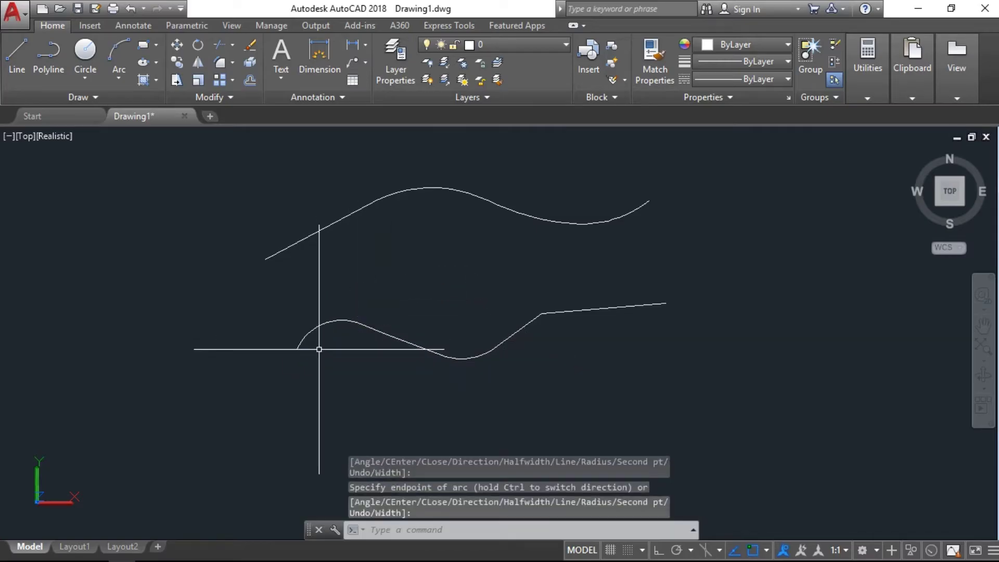
middle_click_drag(399, 394, 375, 350)
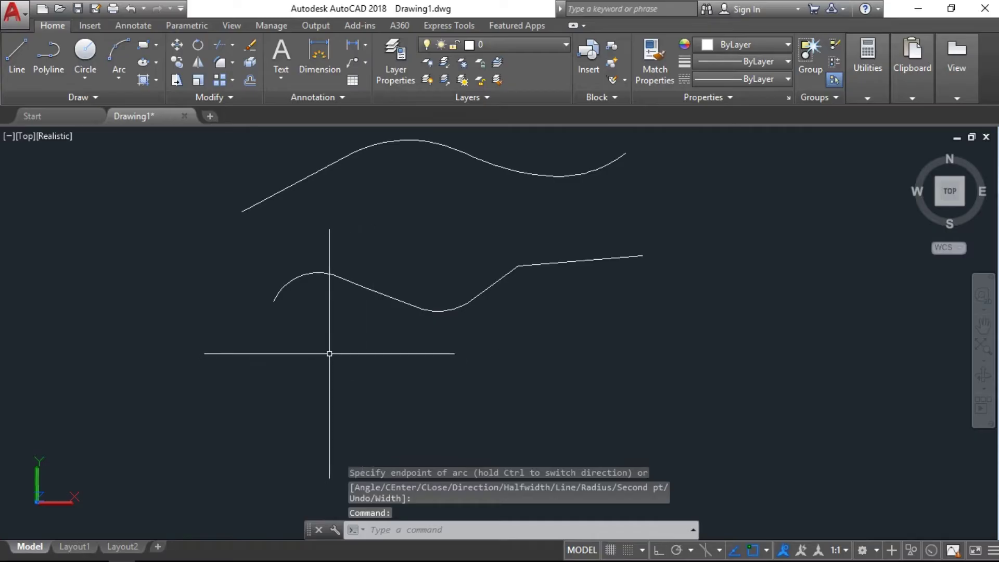
left_click(59, 64)
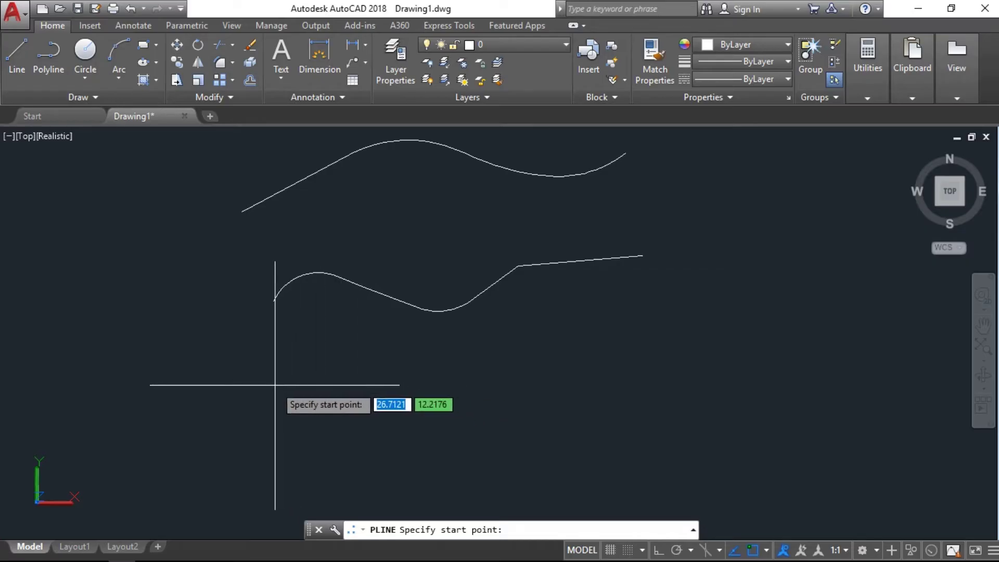
Step: Draw the bottom polyline: two straight segments, then a dipping arc and a rising arc
left_click(275, 384)
left_click(375, 401)
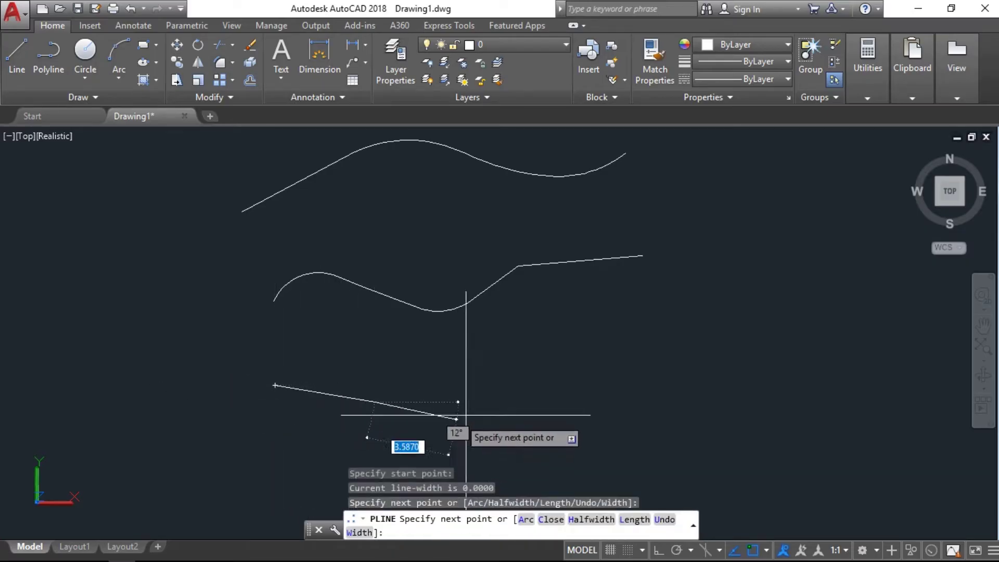
left_click(494, 386)
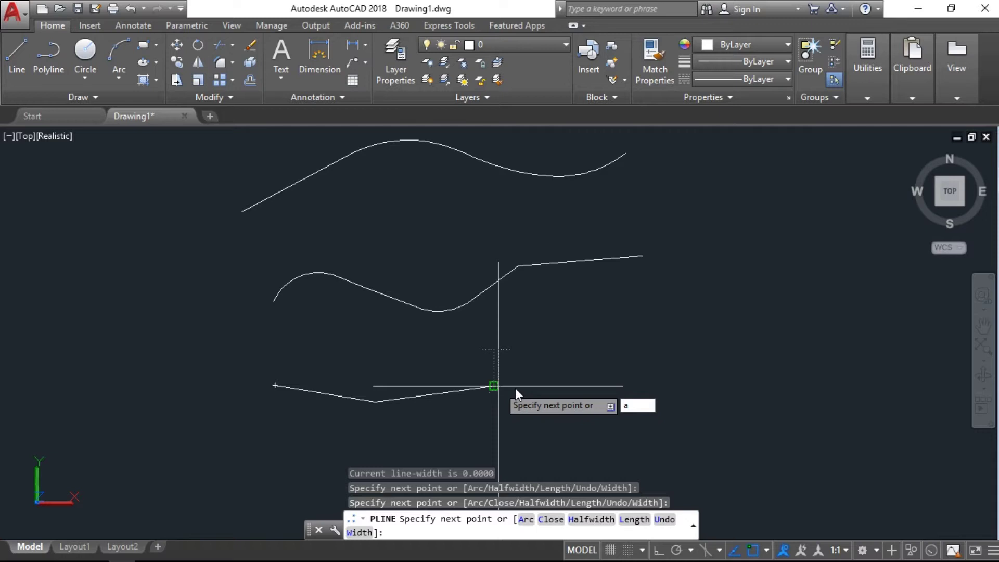
key("Return")
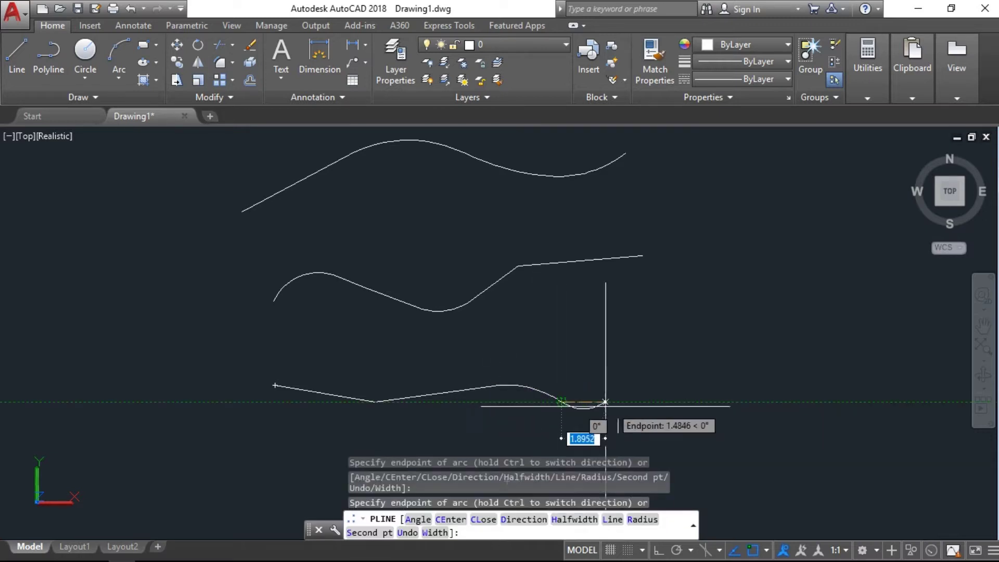
left_click(653, 401)
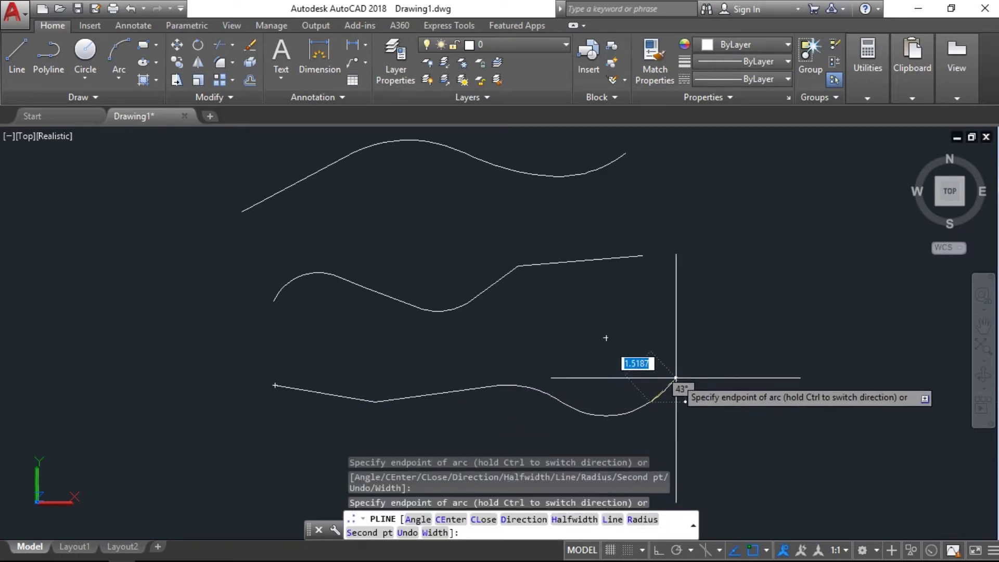
left_click(676, 377)
key("Return")
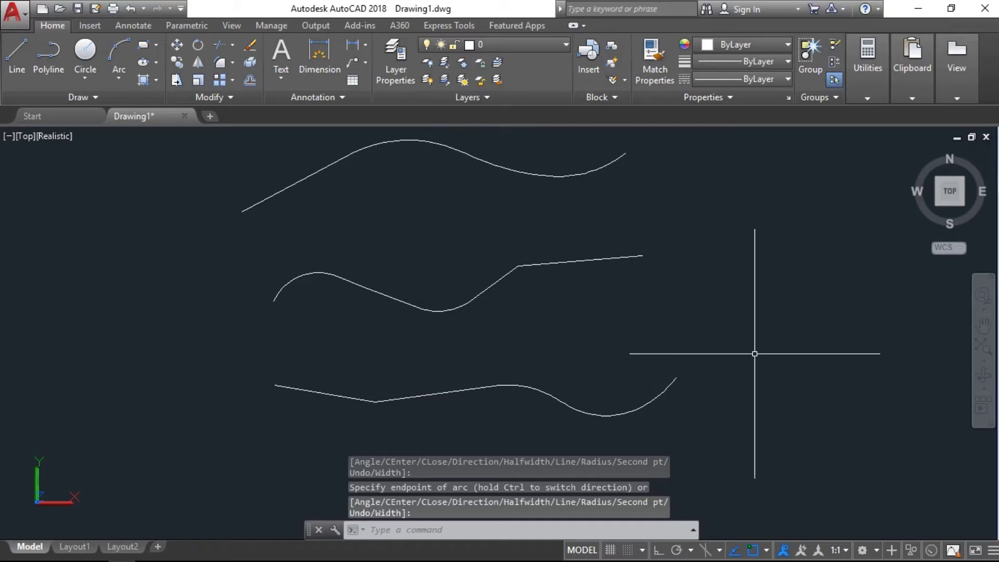
mouse_move(947, 201)
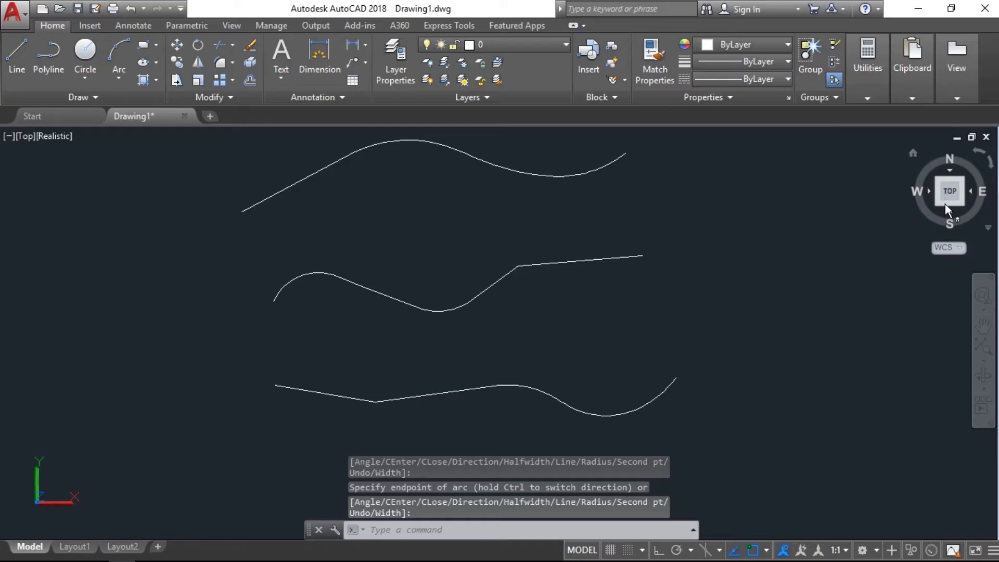
Step: Switch to the SW Isometric view using the ViewCube corner and nudge the drawing slightly
left_click(938, 206)
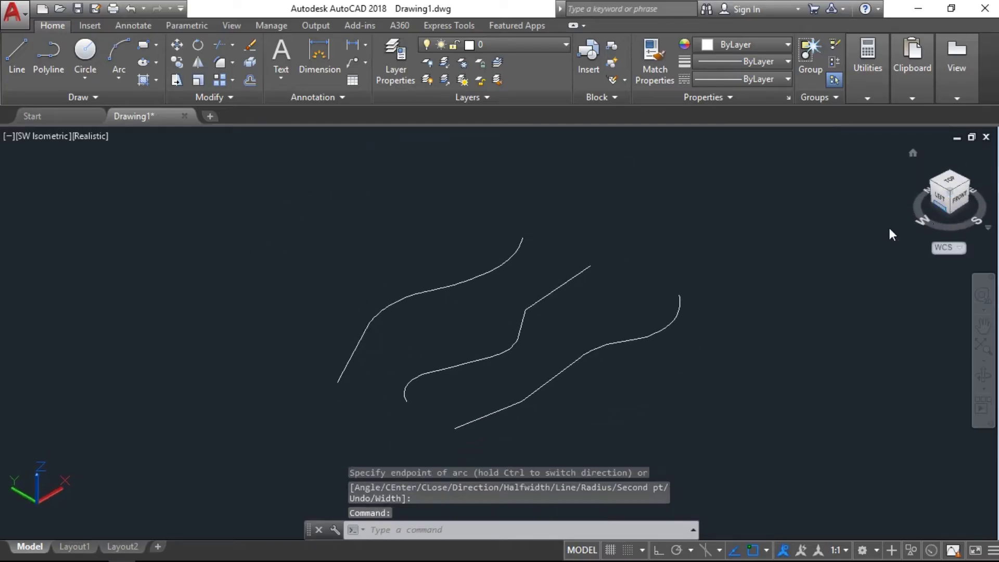
middle_click_drag(521, 363, 538, 350)
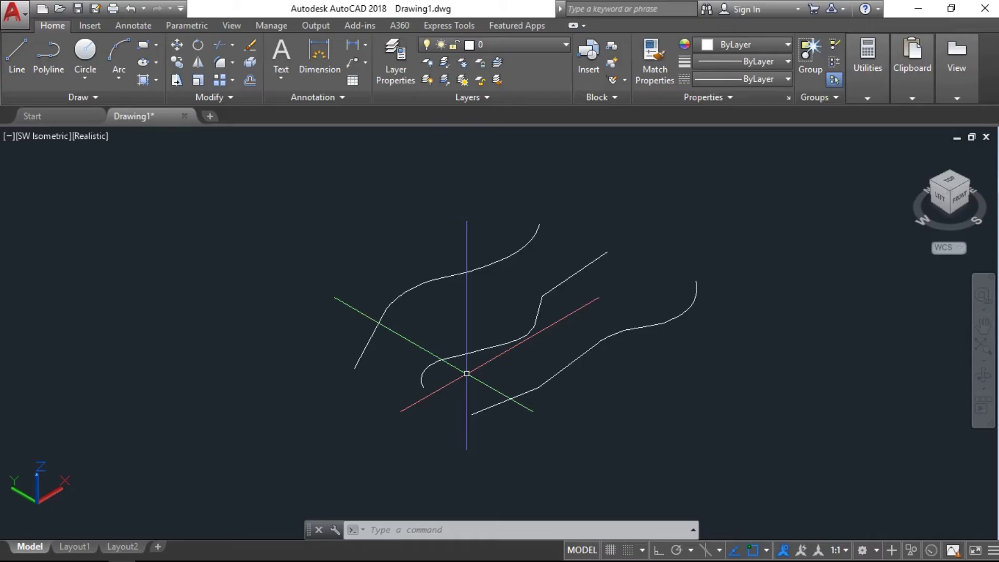
type("3DROTATE")
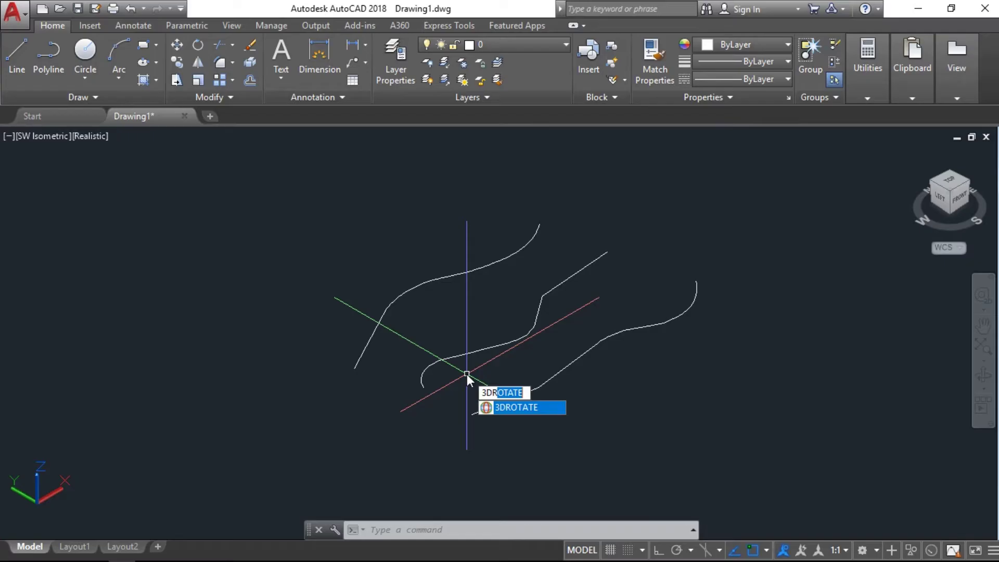
Step: Rotate the lower-right polyline 90 degrees with 3DROTATE
key("Return")
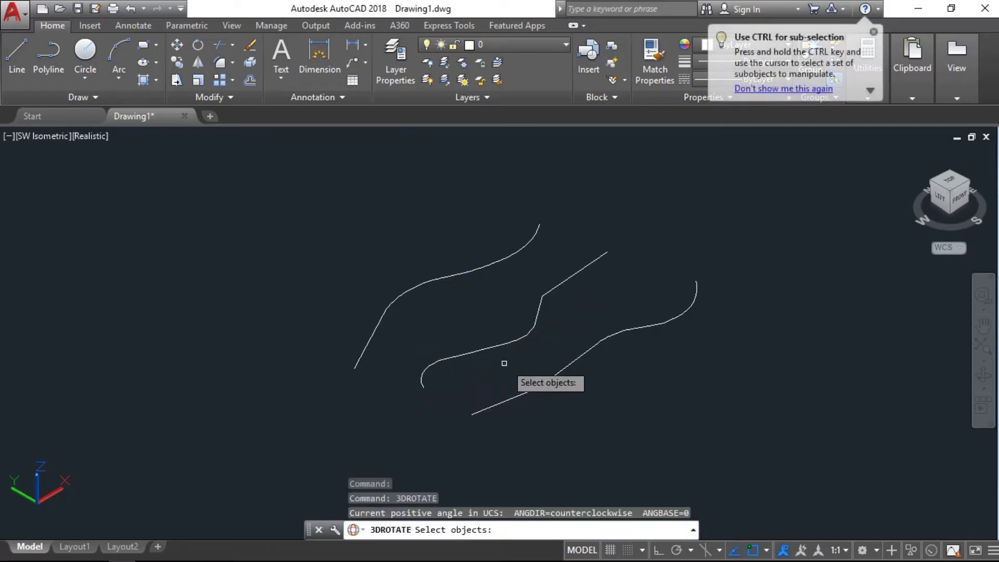
left_click(540, 388)
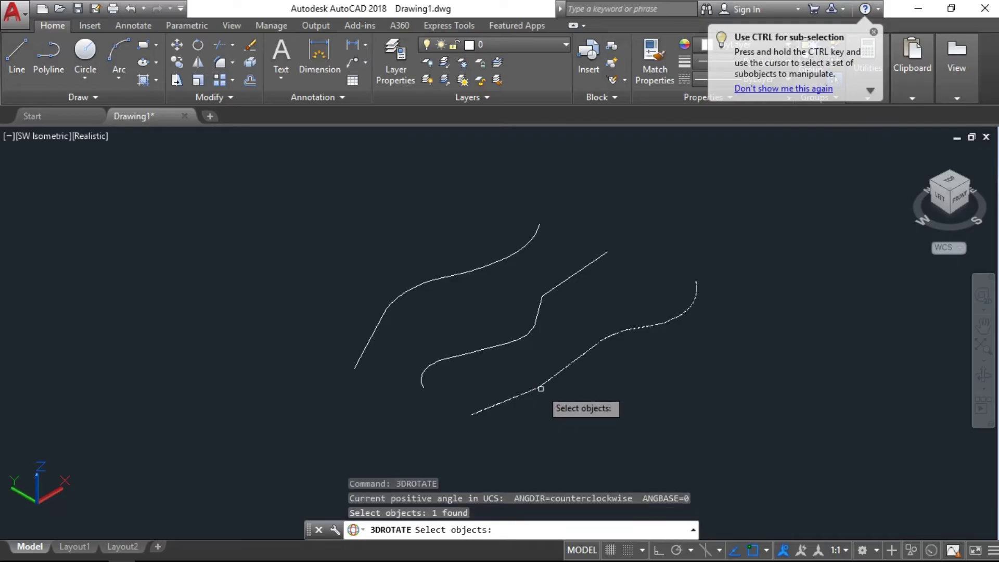
key("Return")
scroll(590, 343, "up", 2)
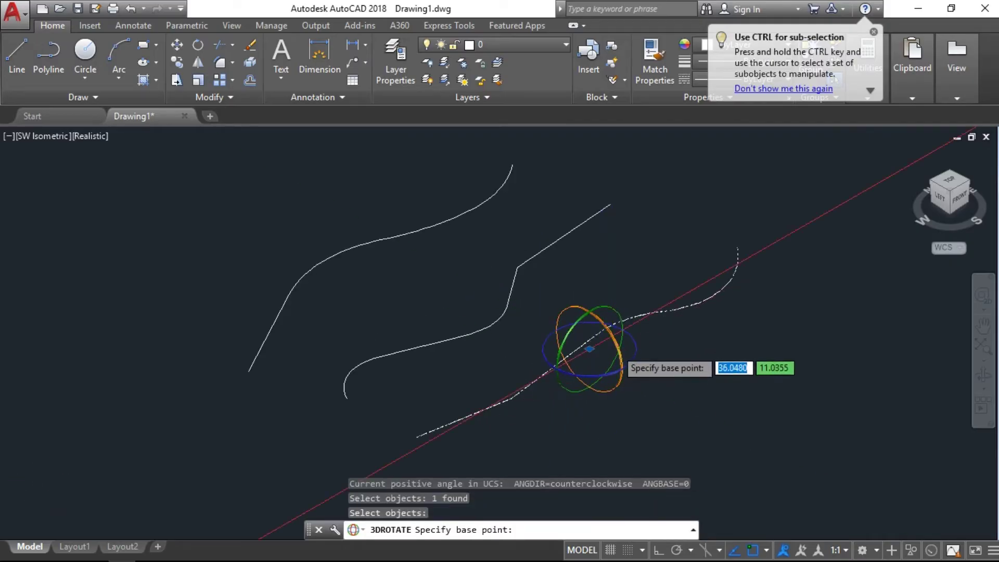
left_click(590, 349)
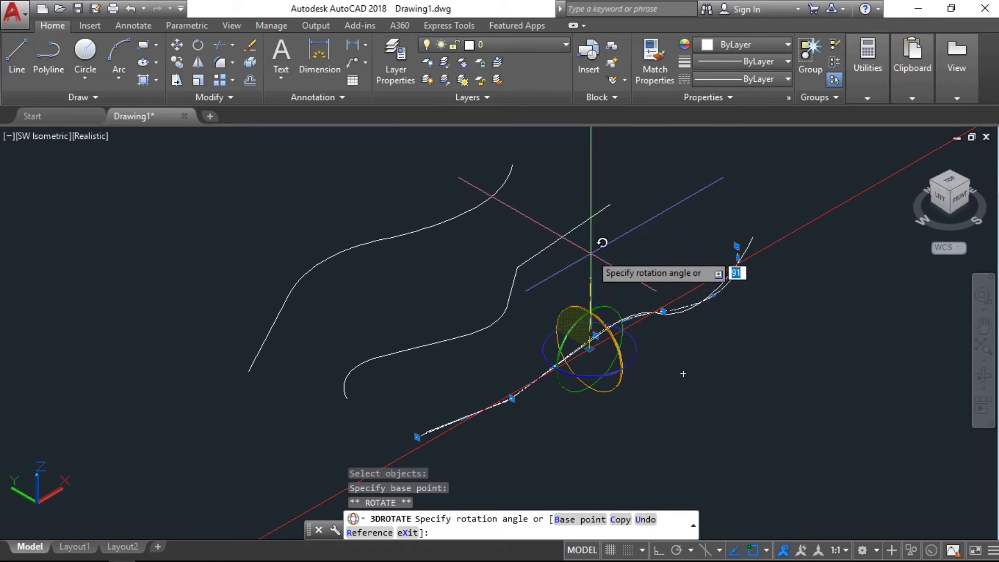
key("Return")
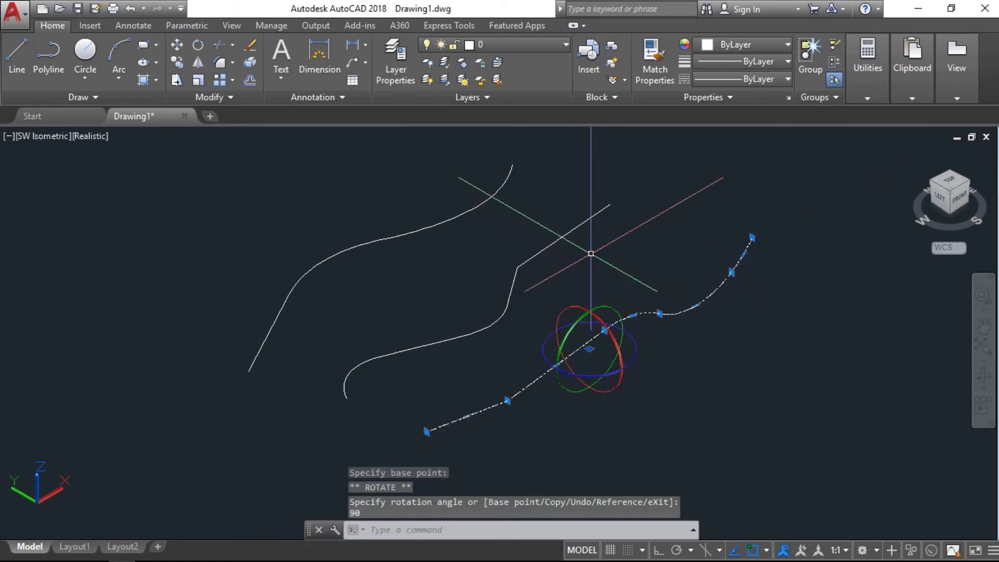
key("Escape")
key("Escape")
left_click(504, 311)
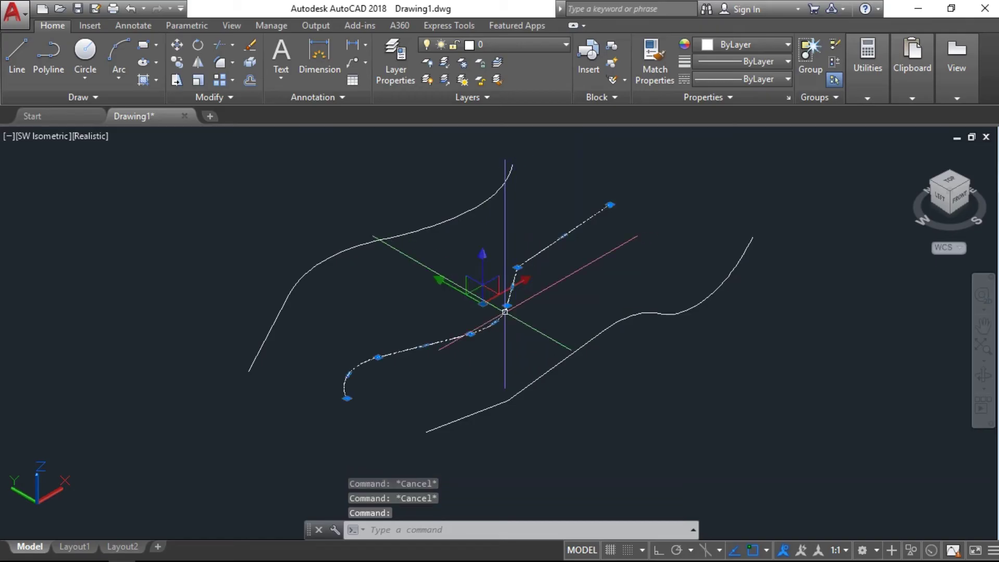
type("3r")
Step: Rotate the middle polyline 260 degrees in 3D
key("Return")
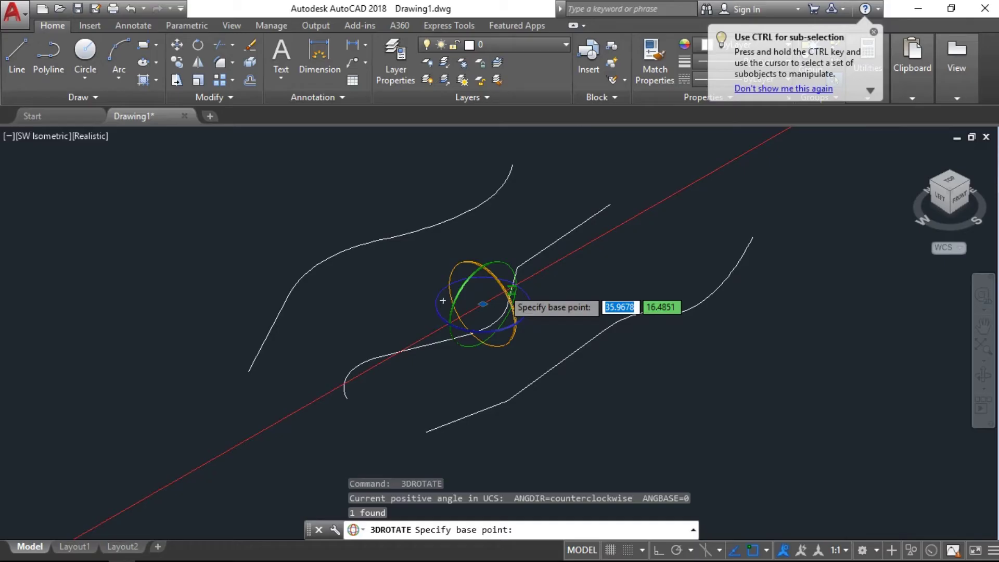
left_click(512, 275)
type("260")
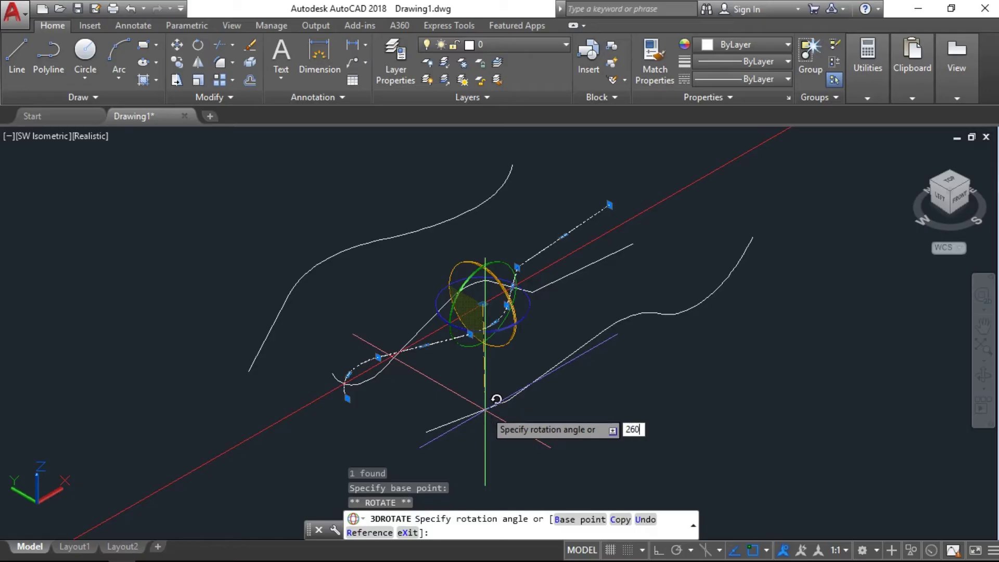
left_click(497, 400)
right_click(497, 399)
key("Escape")
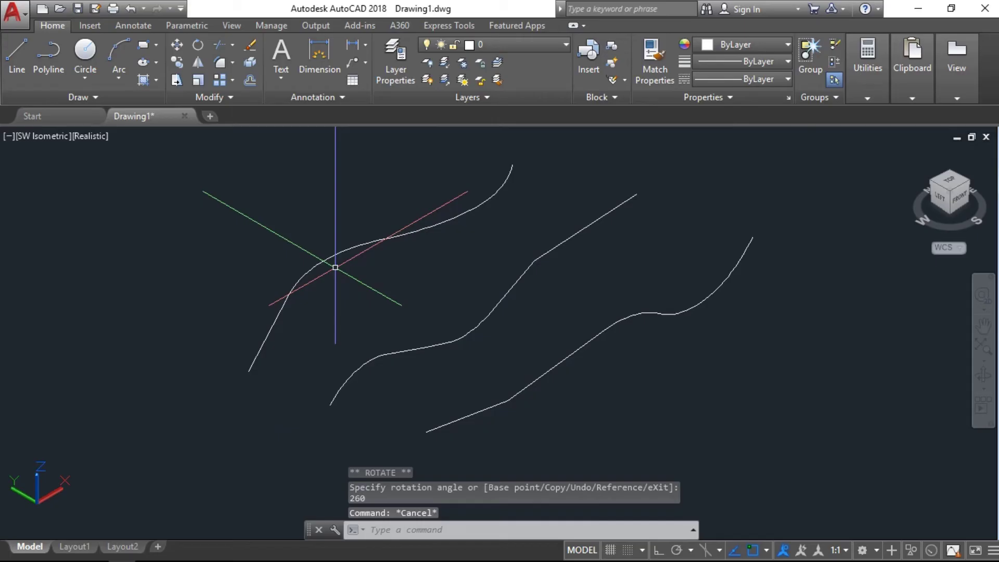
Step: Rotate the left polyline 90 degrees in 3D
left_click(329, 256)
type("3drotate")
key("Return")
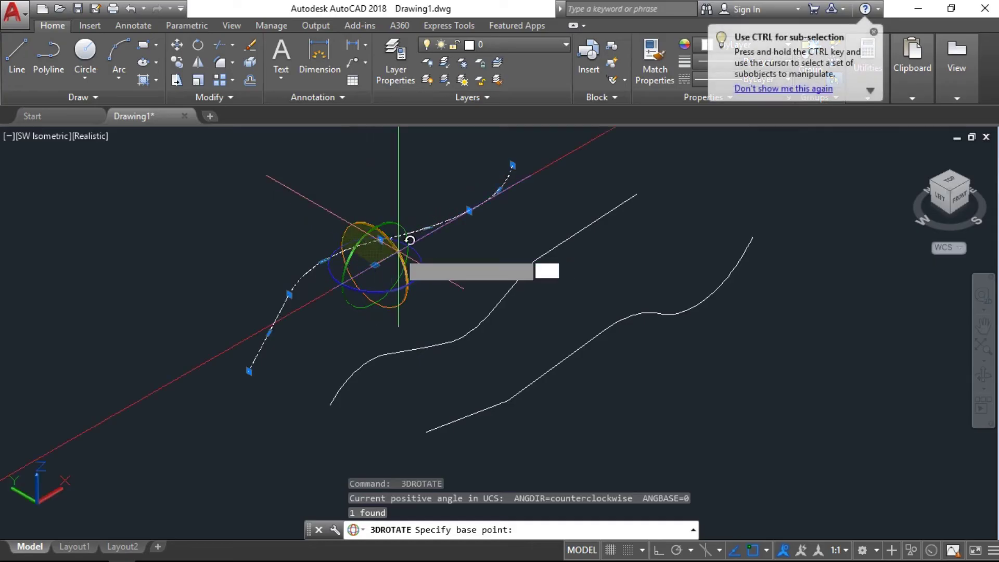
left_click(406, 235)
type("90")
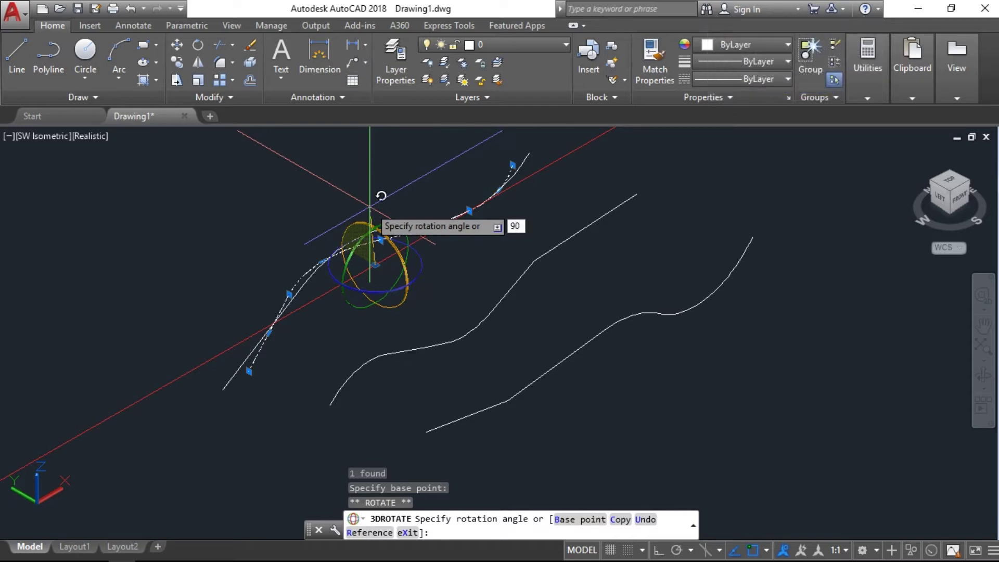
key("Return")
key("Escape")
key("Escape")
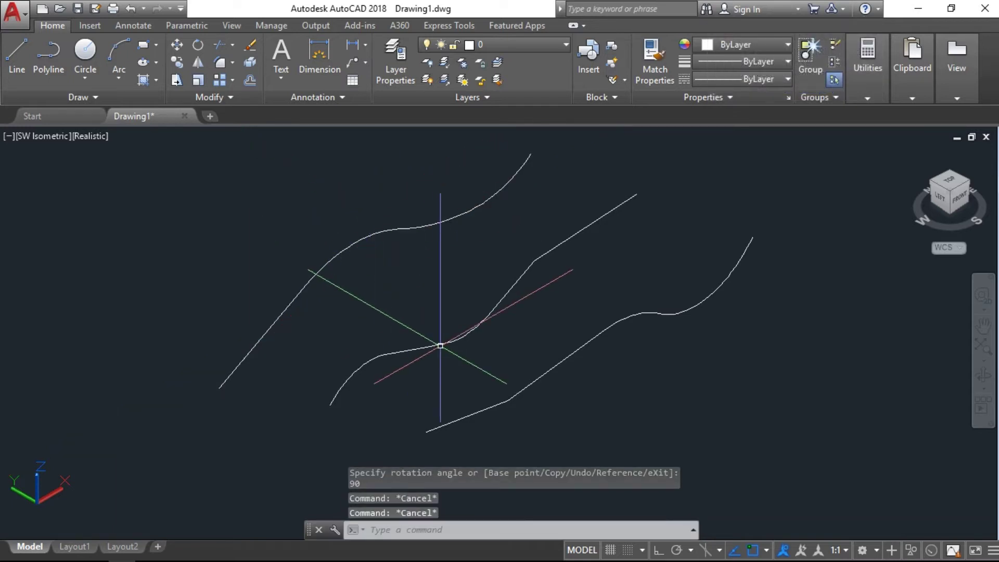
middle_click_drag(439, 346, 409, 339)
type("z")
Step: Zoom to extents, then draw a spline through the lower ends of the three curves
key("Return")
type("e")
key("Return")
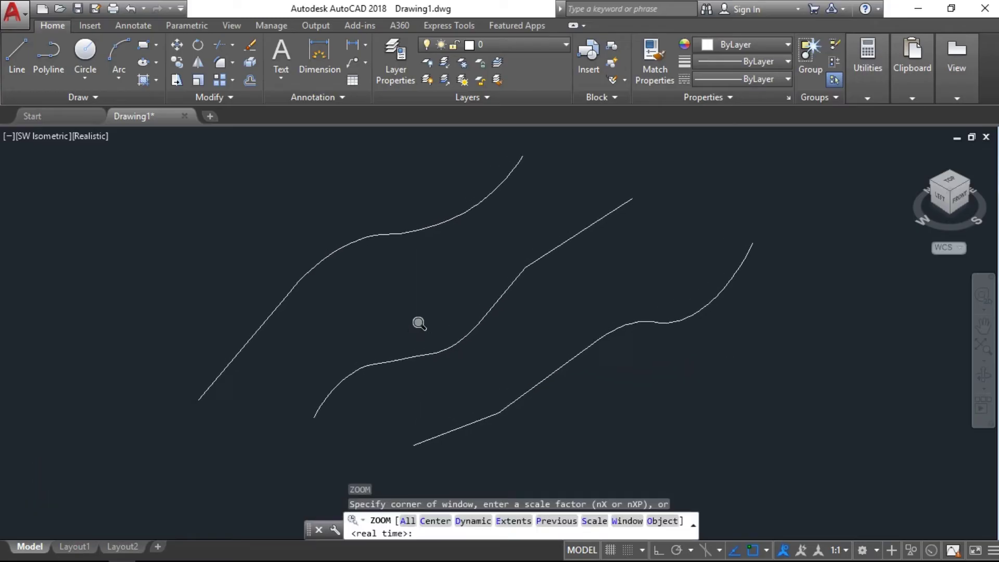
mouse_move(408, 339)
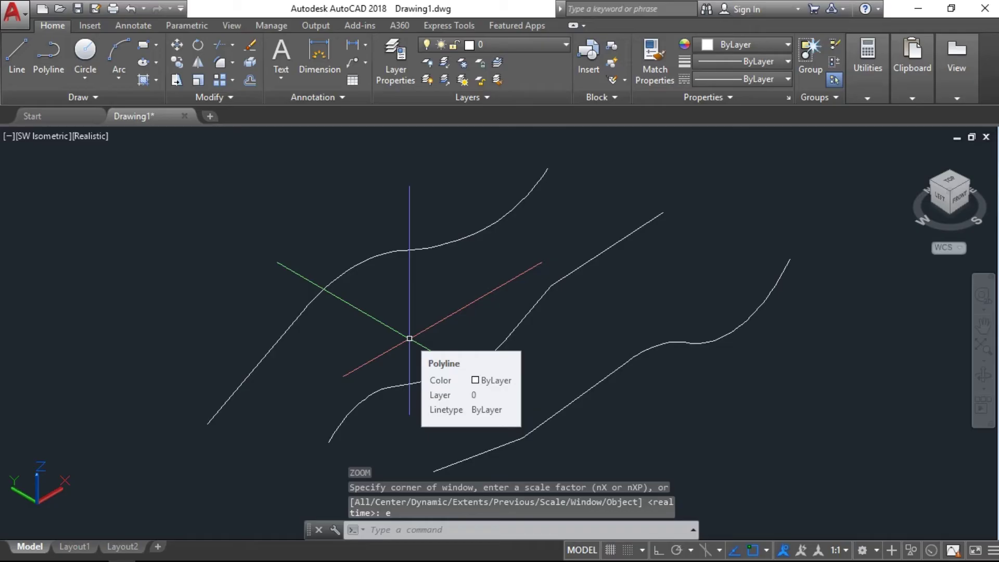
type("s")
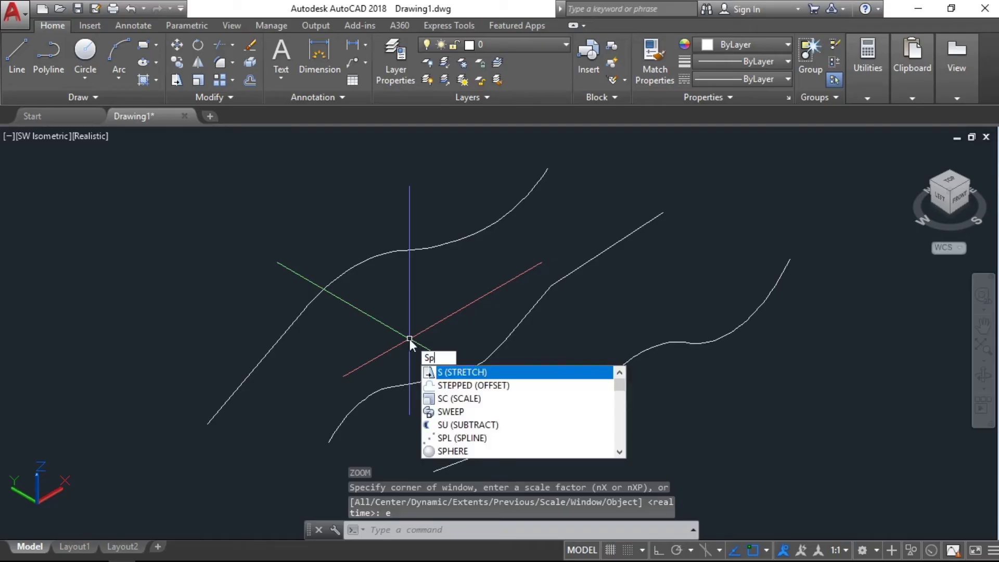
type("p")
key("Down")
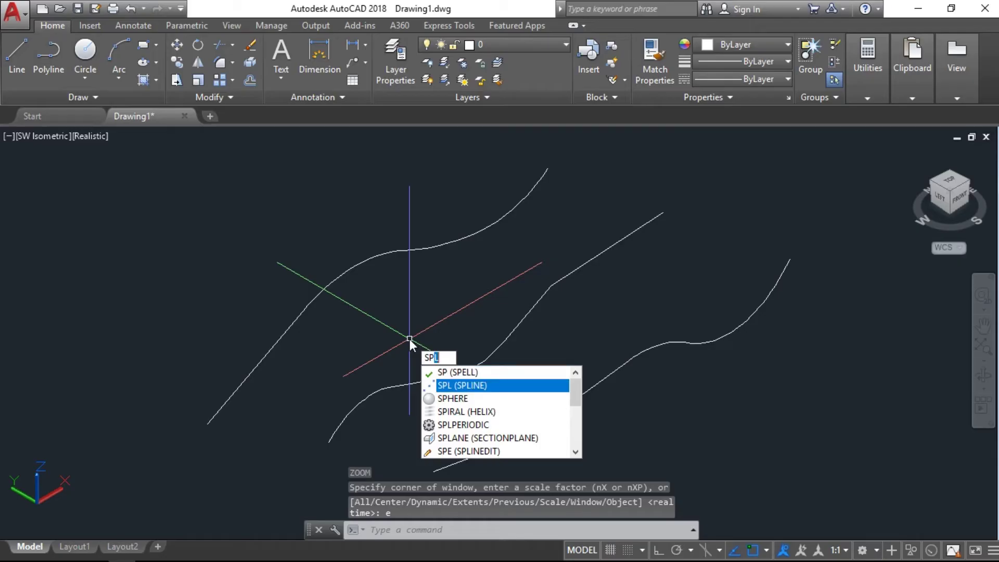
key("Return")
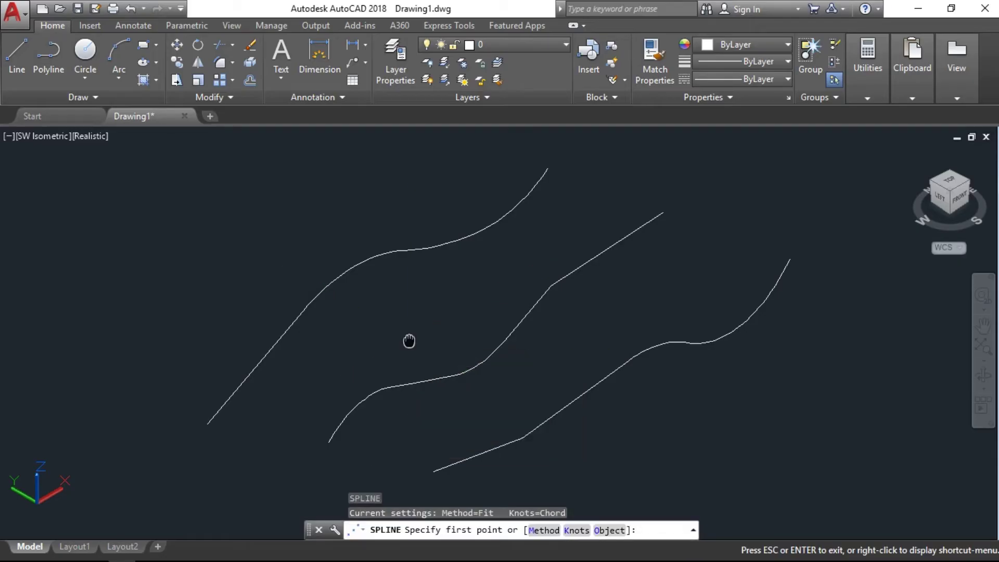
middle_click_drag(409, 338, 425, 298)
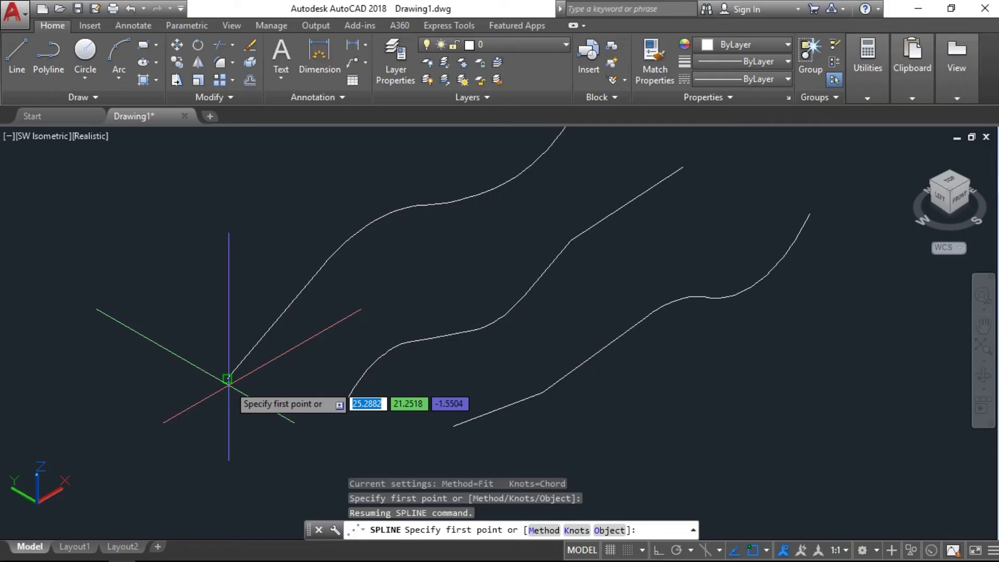
left_click(227, 379)
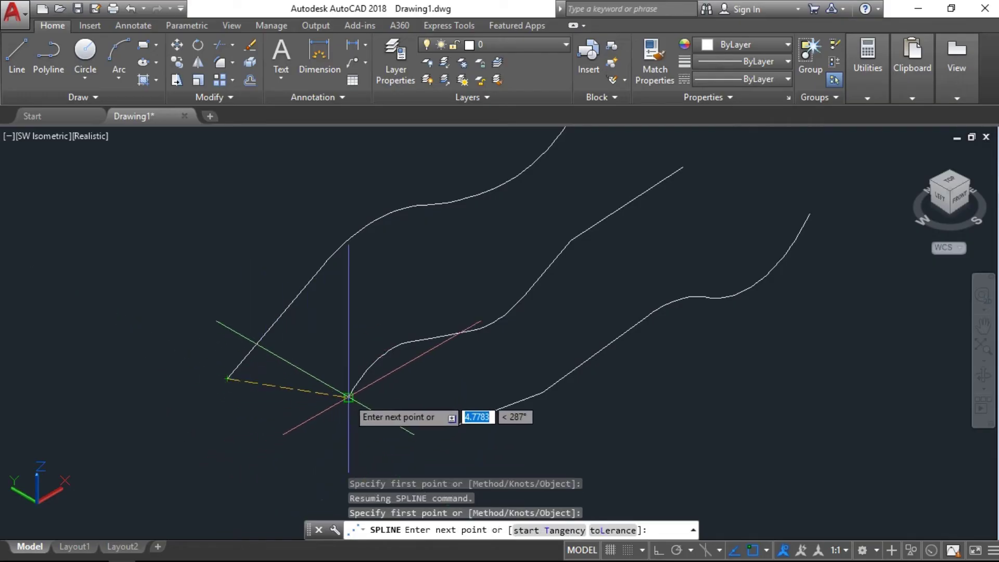
left_click(348, 396)
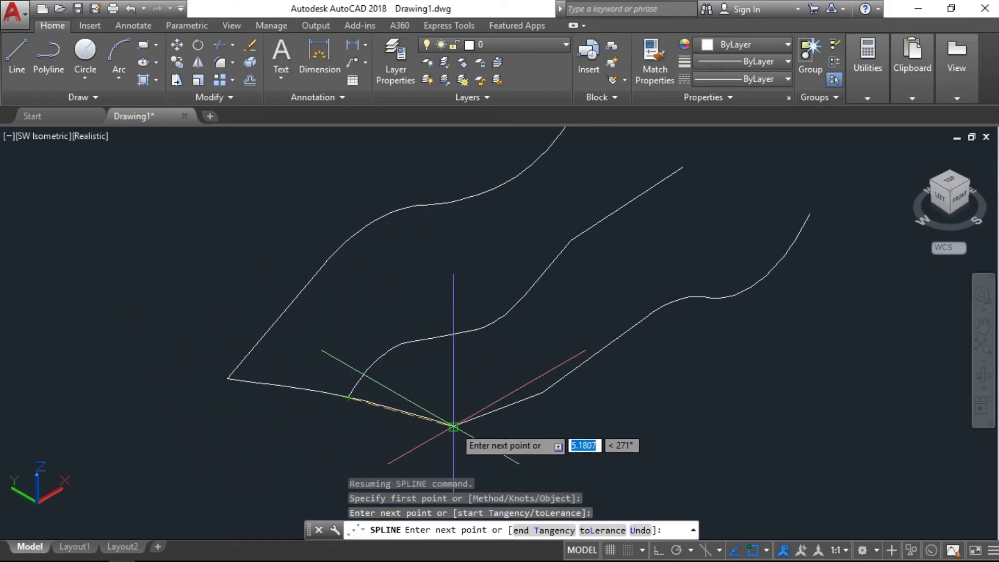
left_click(454, 426)
key("Return")
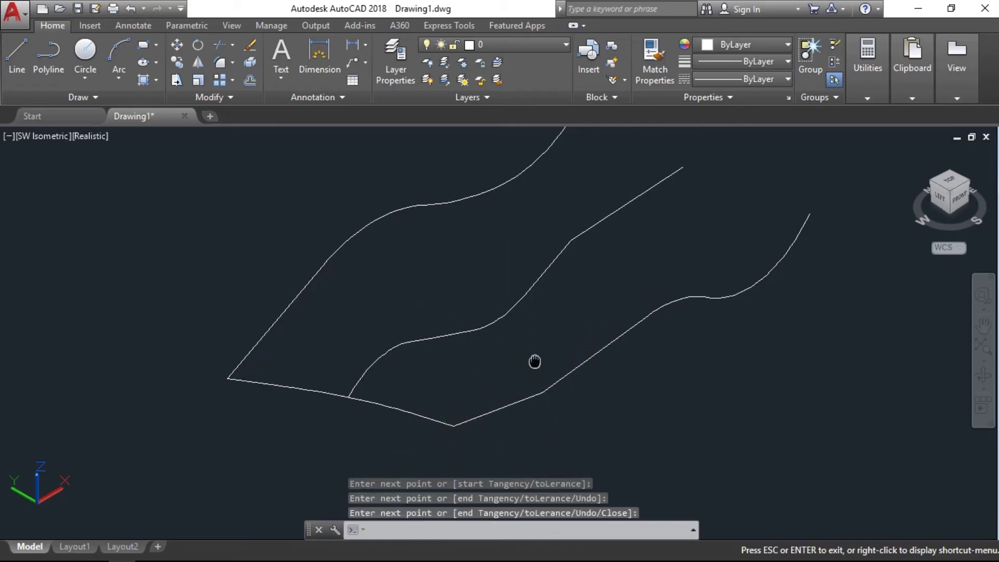
Step: Draw a second spline through the top ends of the left, middle and right curves
middle_click_drag(535, 357, 441, 437)
key("Return")
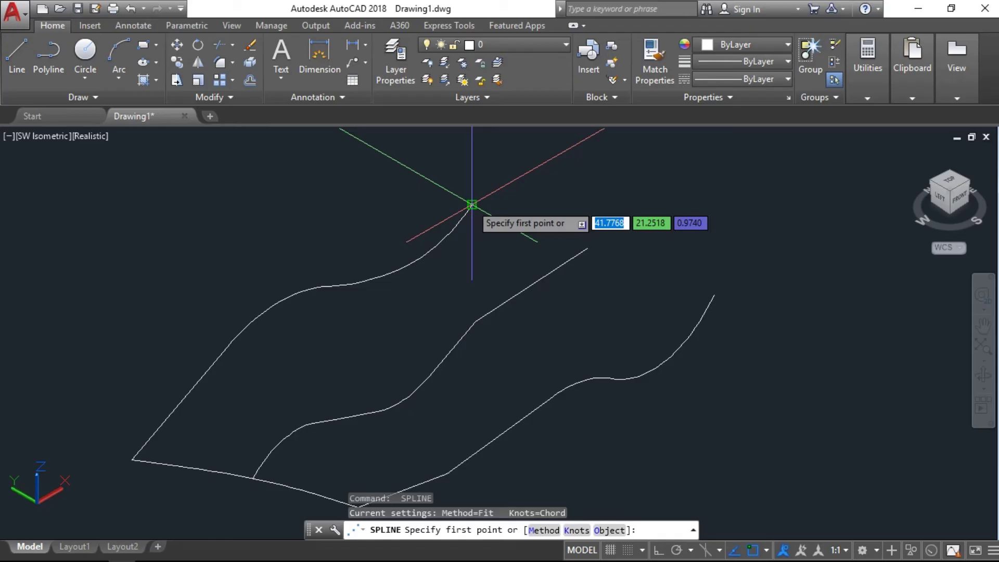
left_click(471, 205)
left_click(586, 249)
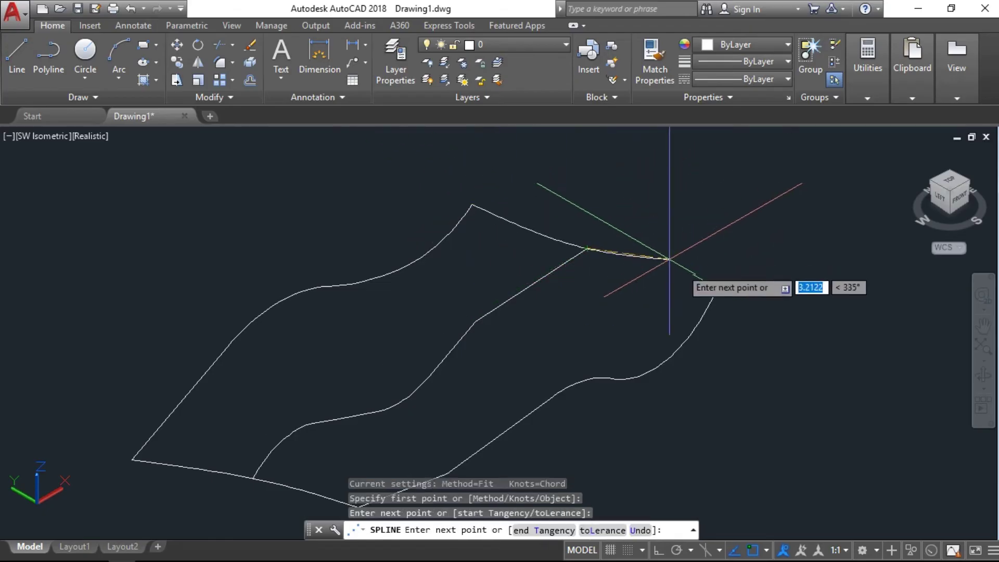
left_click(714, 293)
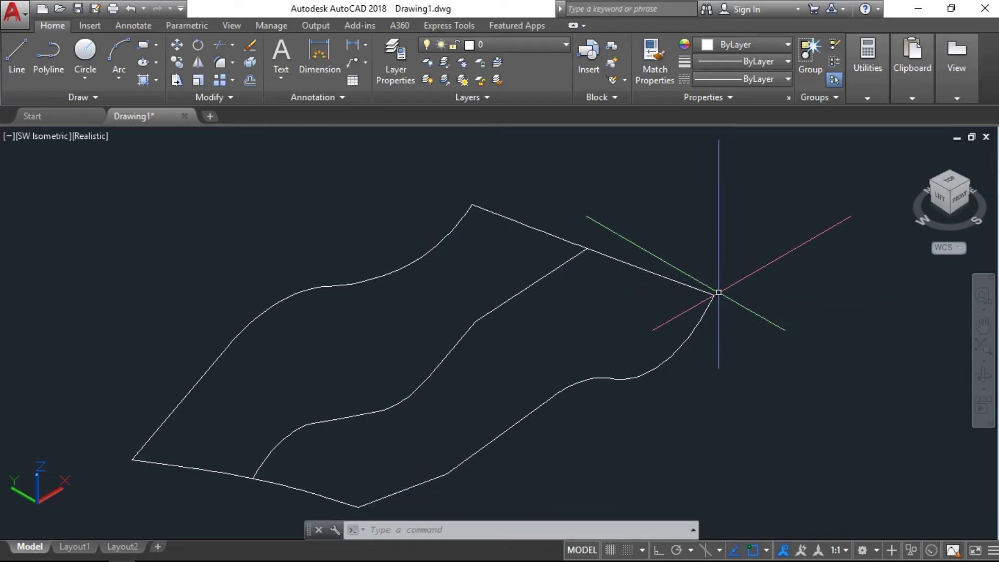
key("Return")
Step: Zoom to extents so the whole drawing fits the view
middle_click_drag(647, 335, 621, 303)
type("z")
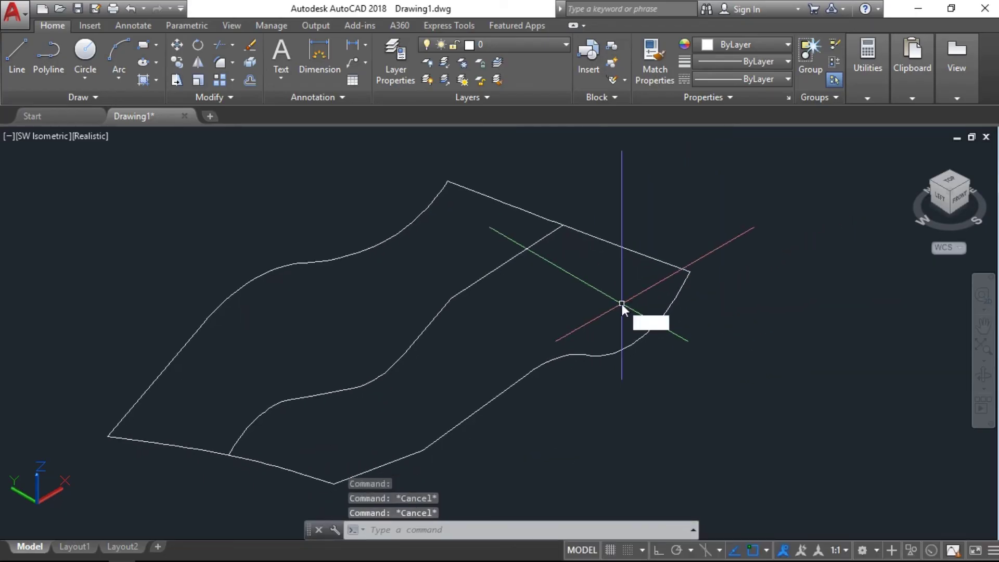
key("Return")
middle_click_drag(531, 298, 631, 285)
type("e")
key("Return")
type("NET")
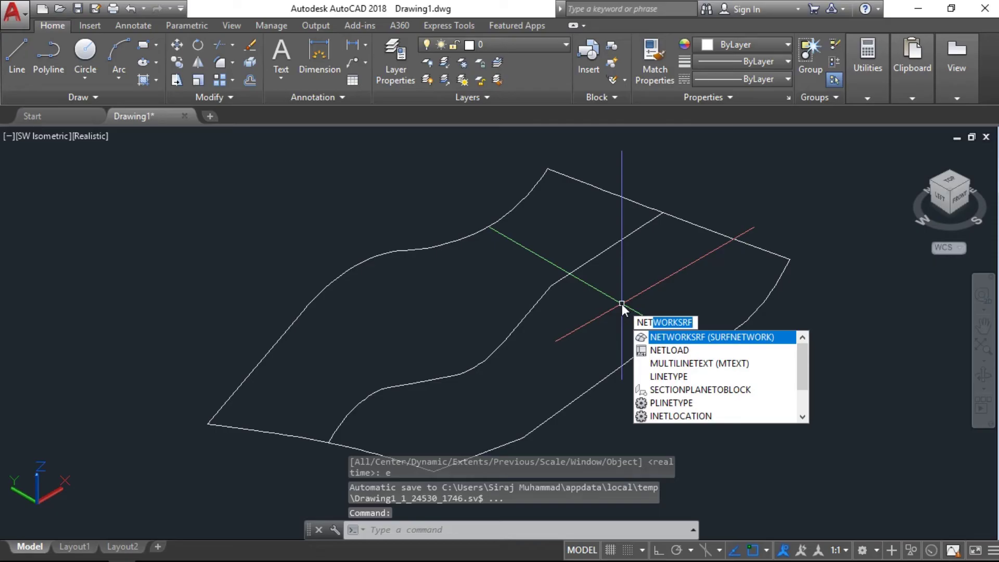
Step: Run NETWORKSRF with both splines as first direction and the right, middle, left curves as second
left_click(717, 343)
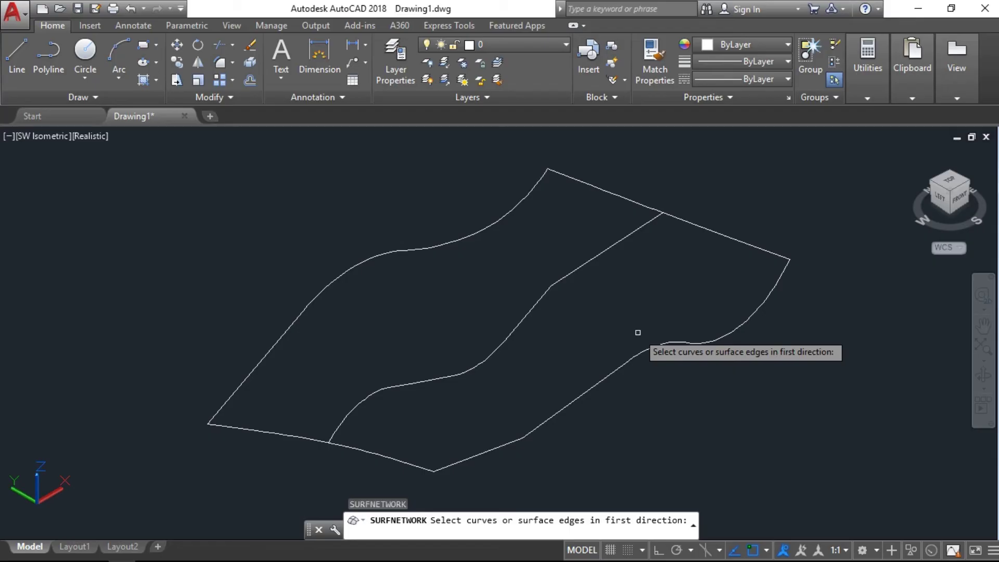
left_click(398, 459)
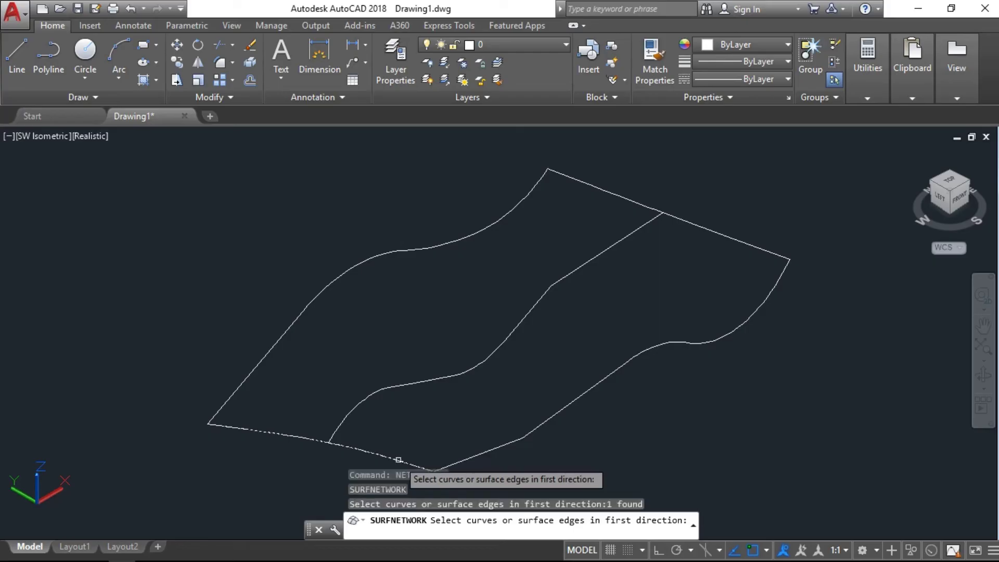
left_click(700, 226)
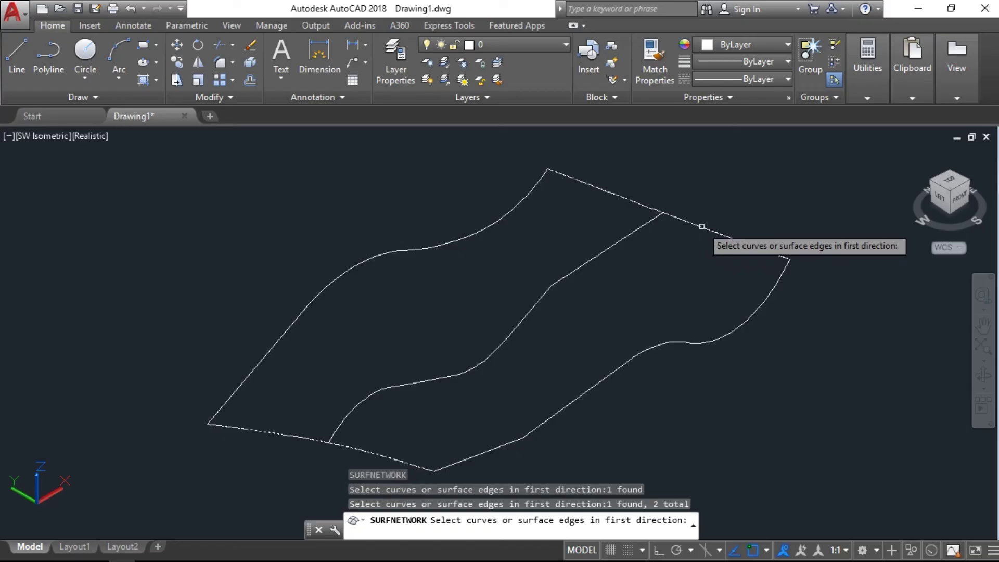
key("Return")
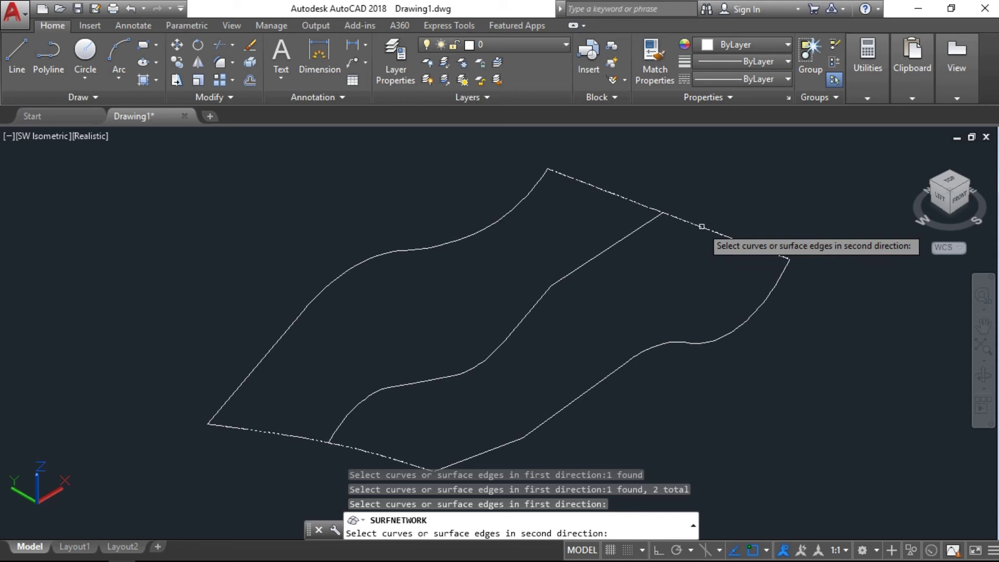
left_click(643, 352)
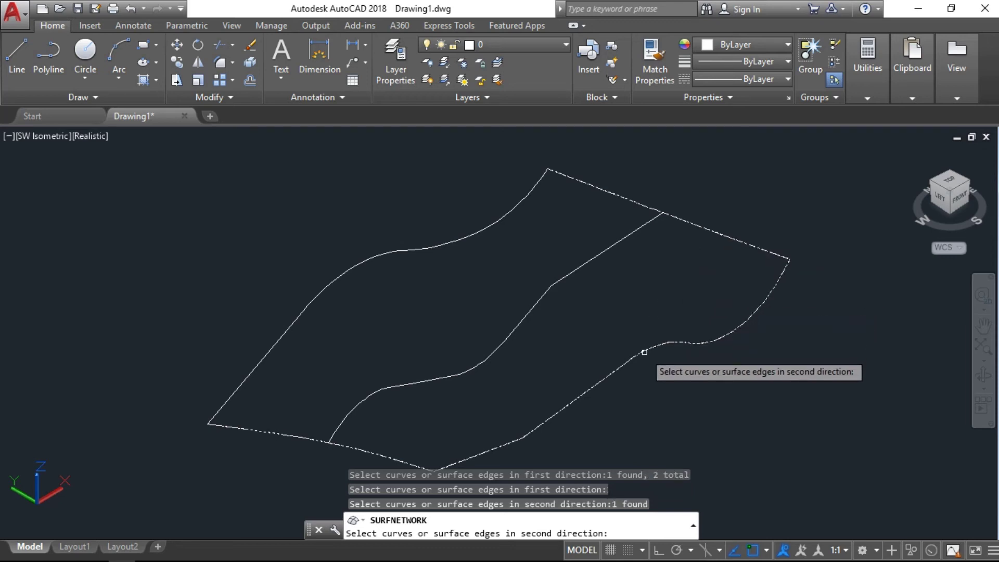
left_click(527, 316)
left_click(462, 239)
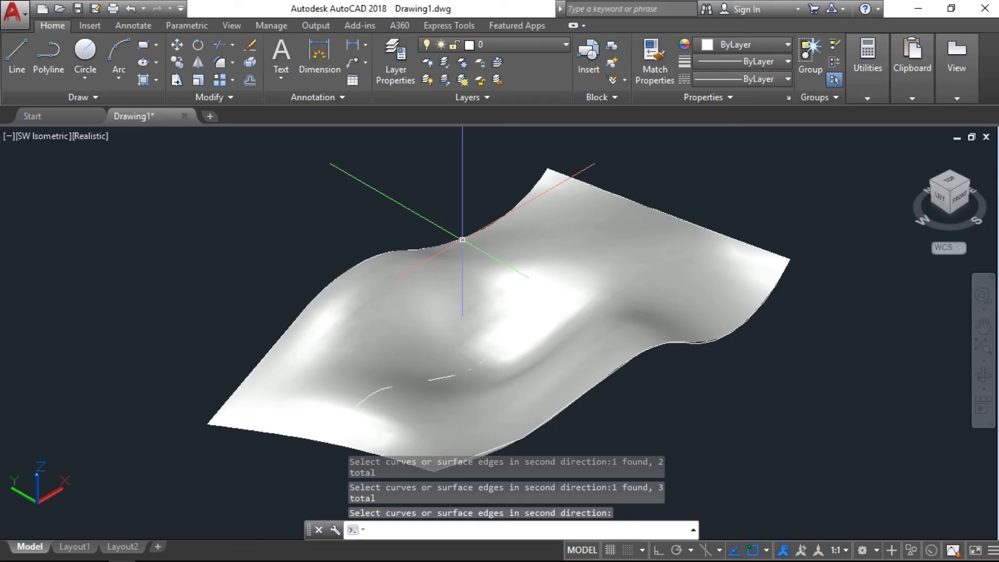
Step: Finish the network surface and delete the leftover curve
middle_click_drag(492, 385, 420, 347)
key("Return")
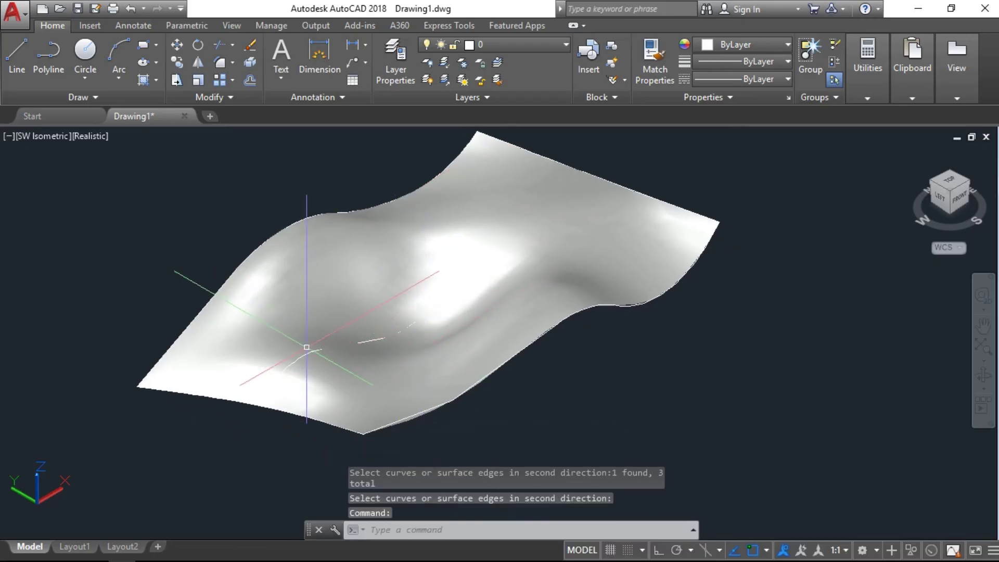
key("Escape")
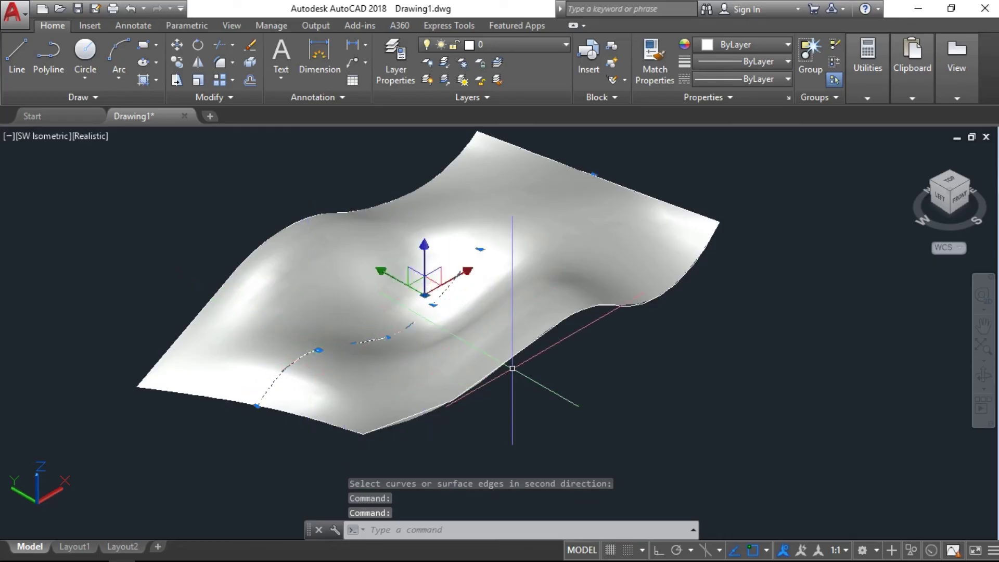
key("Delete")
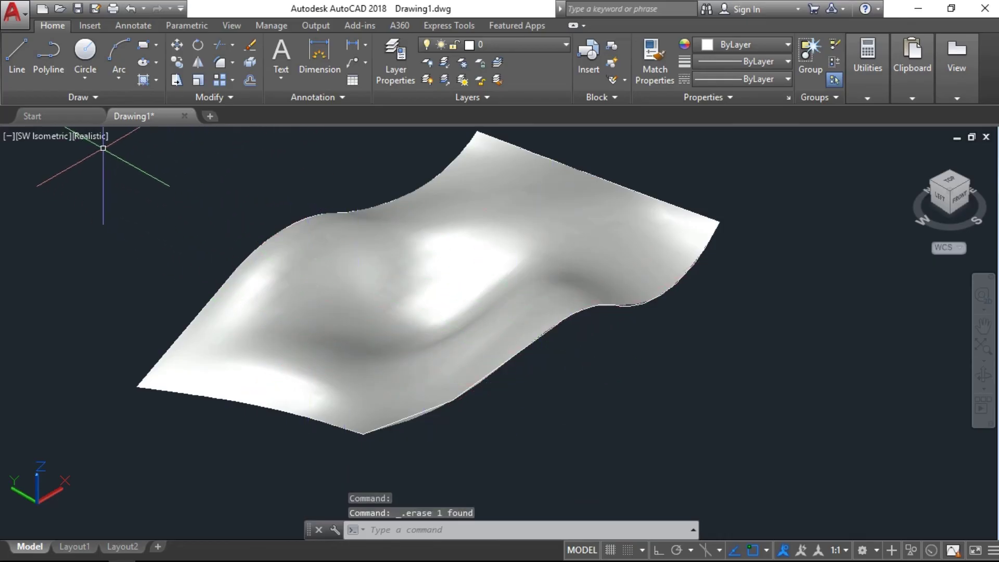
Step: Switch the visual style to 2D Wireframe and orbit the surface to a new angle
left_click(92, 139)
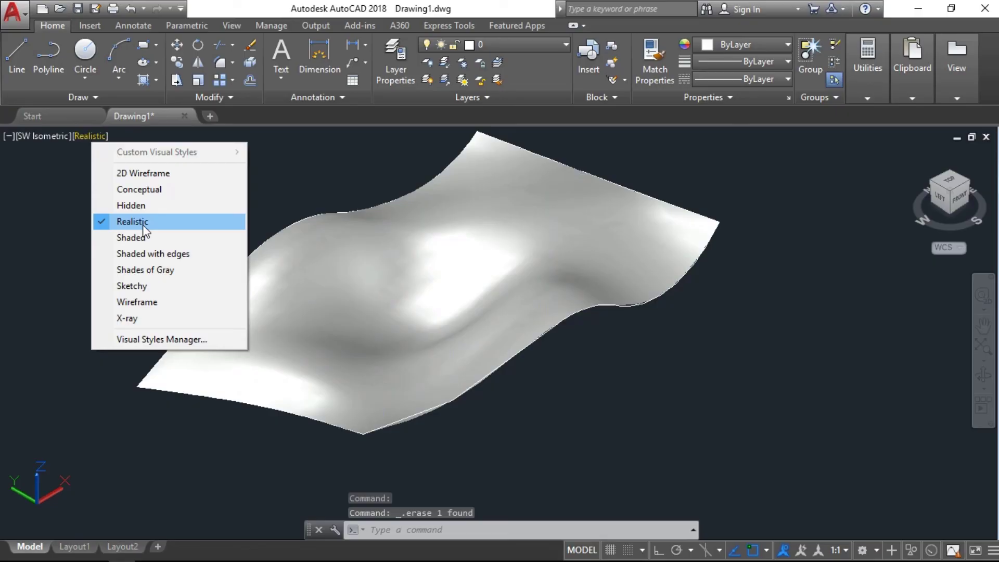
left_click(147, 173)
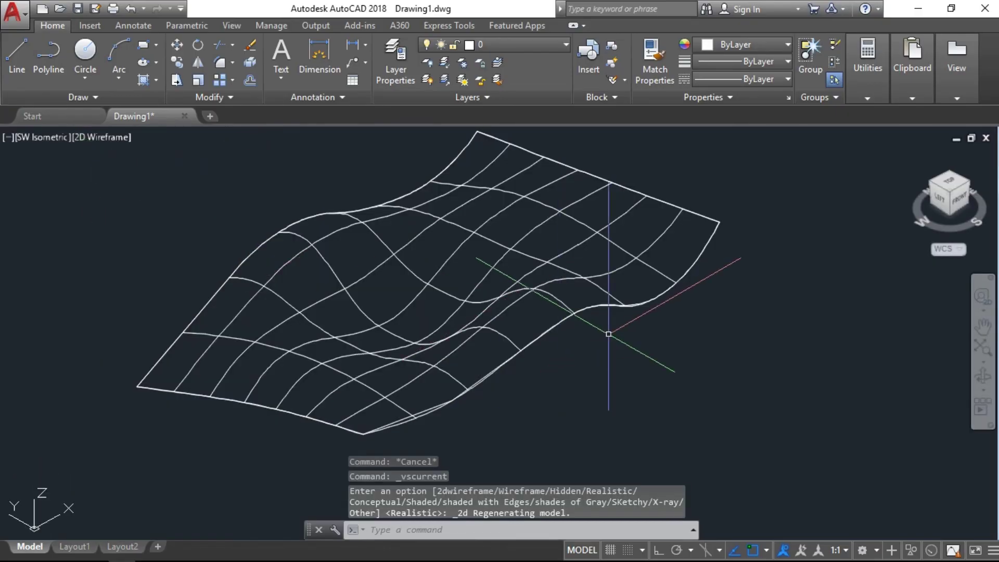
left_click(981, 376)
mouse_move(680, 290)
left_mouse_down()
mouse_move(591, 221)
mouse_move(657, 296)
left_mouse_up()
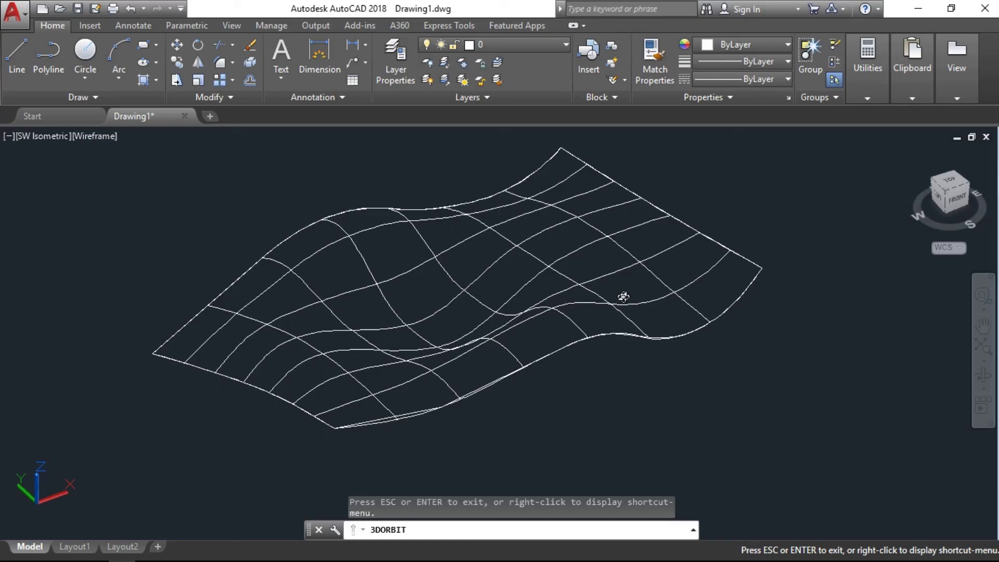
Step: Return the viewport visual style to Realistic so the wavy surface renders shaded
key("Escape")
left_click(99, 138)
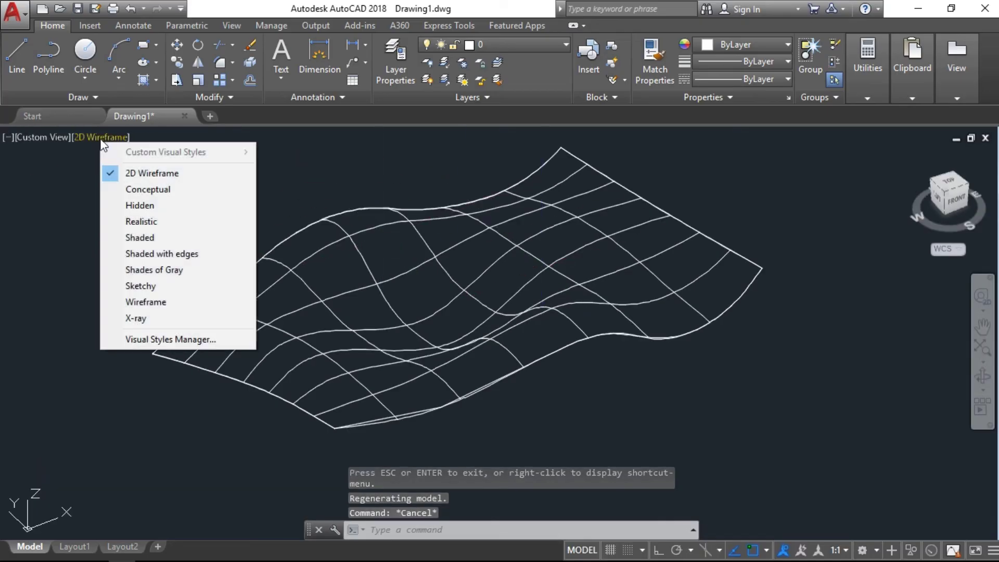
left_click(170, 227)
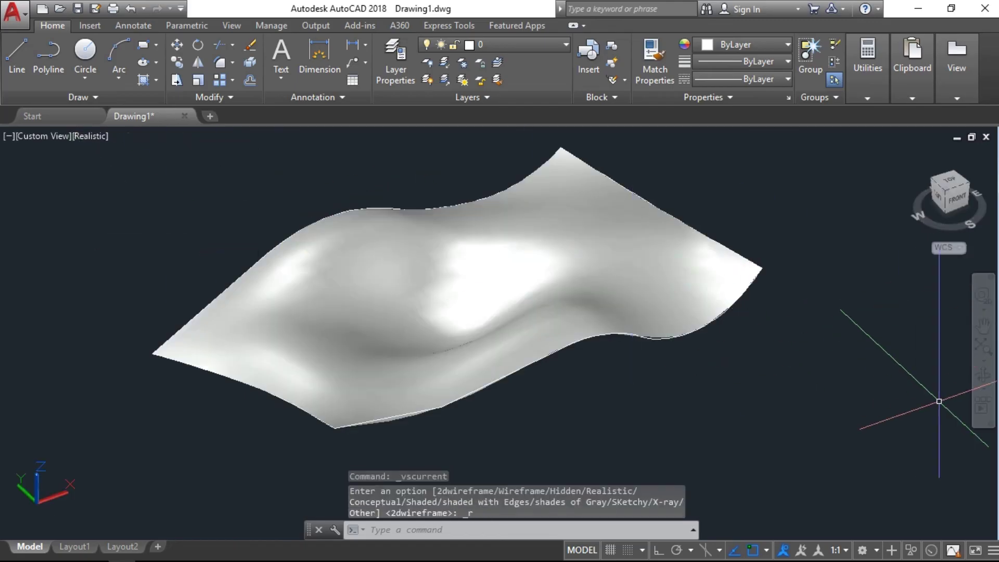
Step: Orbit the shaded wavy surface to a new viewing angle
left_click(981, 376)
mouse_move(659, 365)
left_mouse_down()
mouse_move(495, 299)
mouse_move(544, 346)
mouse_move(644, 352)
mouse_move(651, 300)
mouse_move(675, 368)
mouse_move(669, 355)
left_mouse_up()
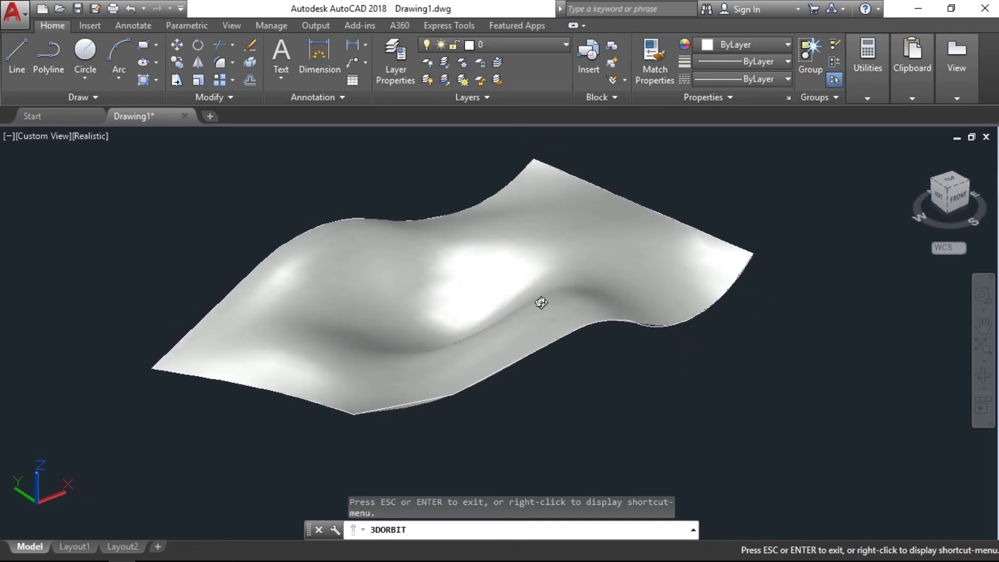
middle_click_drag(538, 300, 491, 348)
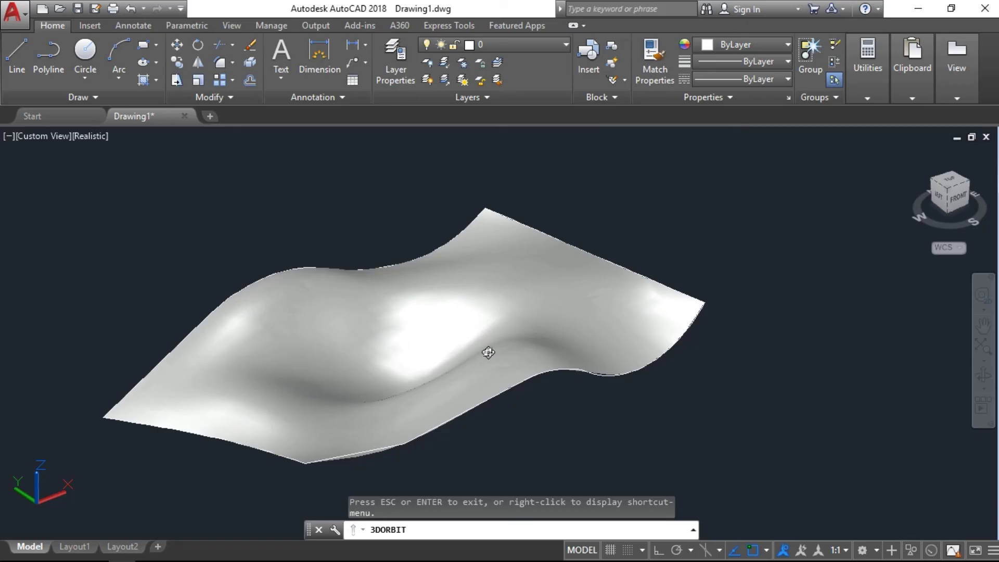
key("Escape")
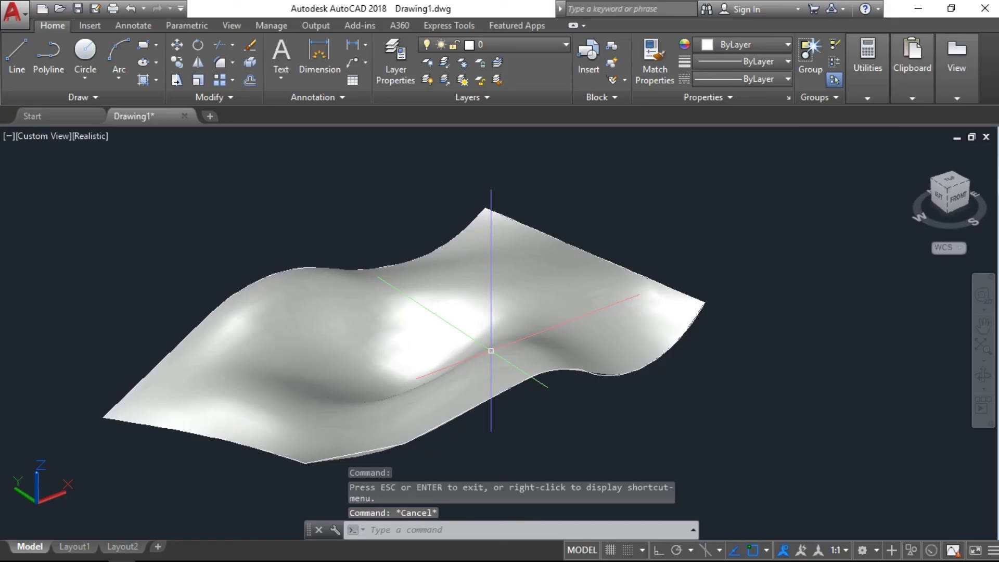